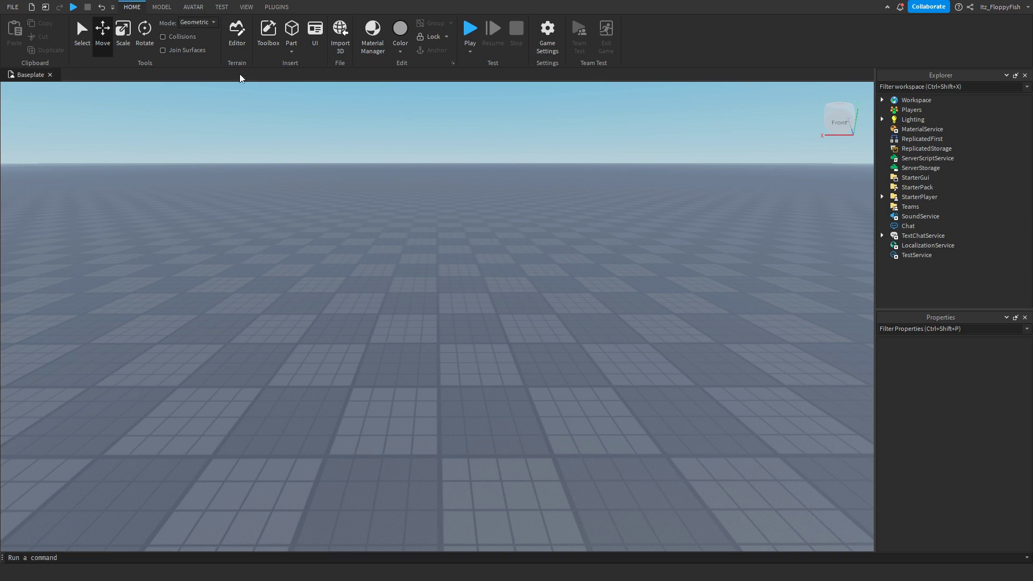
Insert a ScreenGui object into StarterGui
{"action": "left_click", "coordinate": [245, 7]}
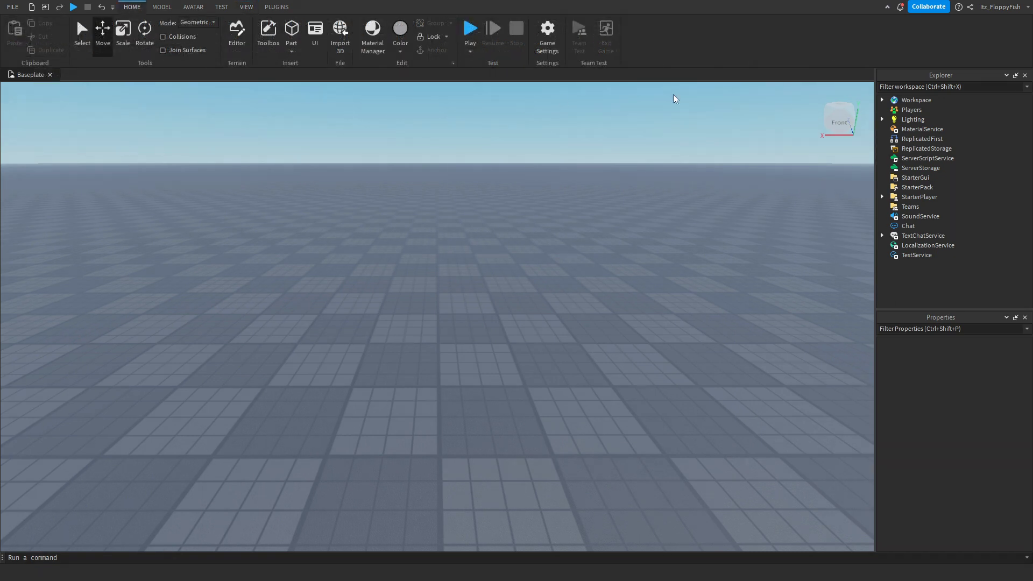
{"action": "left_click", "coordinate": [918, 178]}
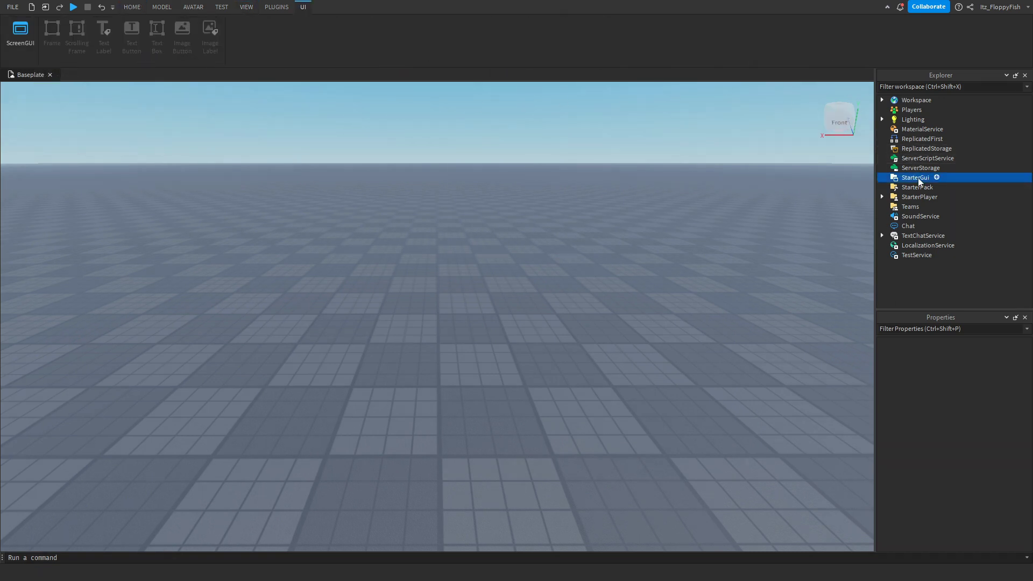
{"action": "left_click", "coordinate": [938, 177]}
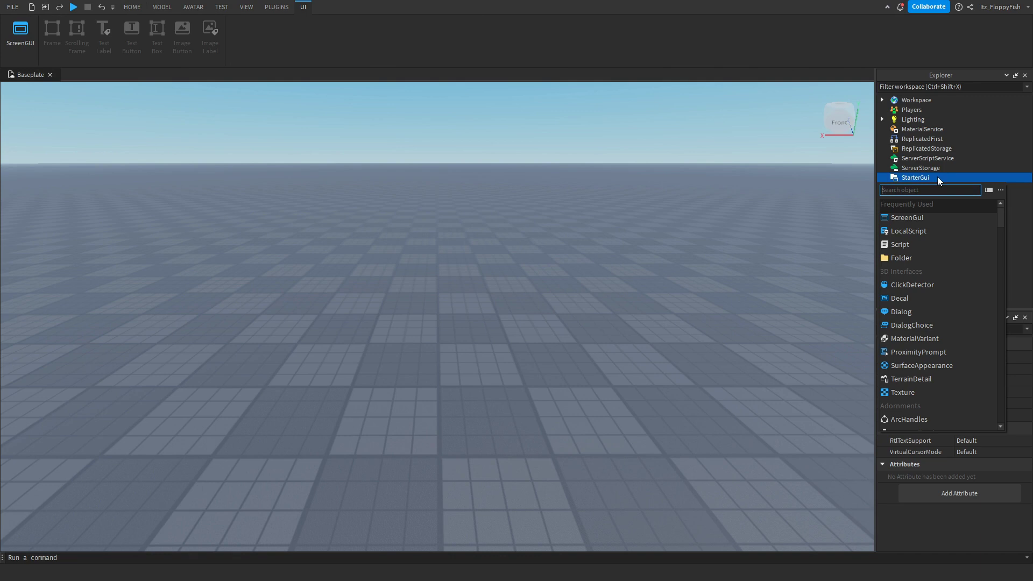
{"action": "left_click", "coordinate": [925, 218]}
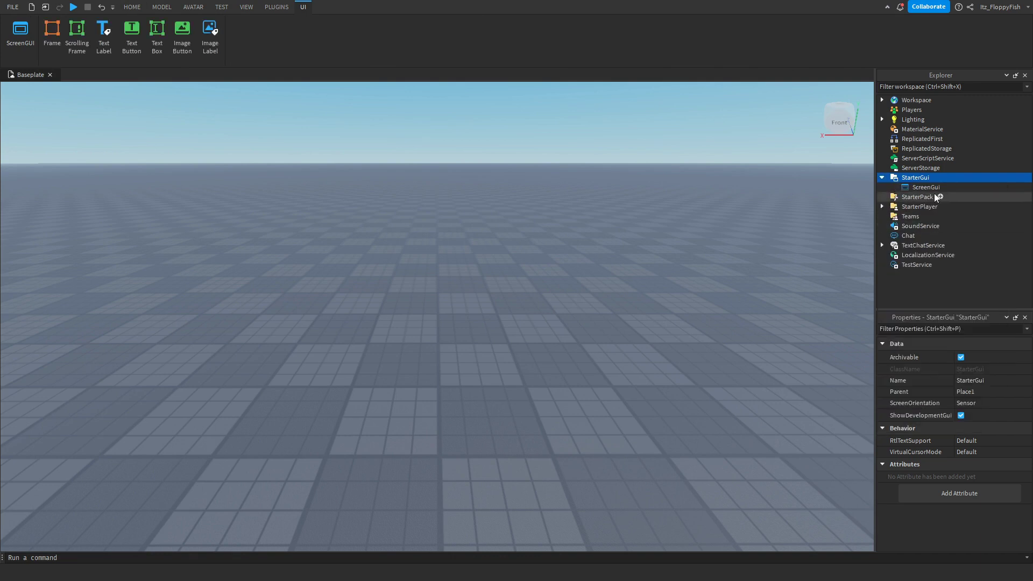
Insert a Frame into the ScreenGui and rename it MainFrame
{"action": "left_click", "coordinate": [948, 187]}
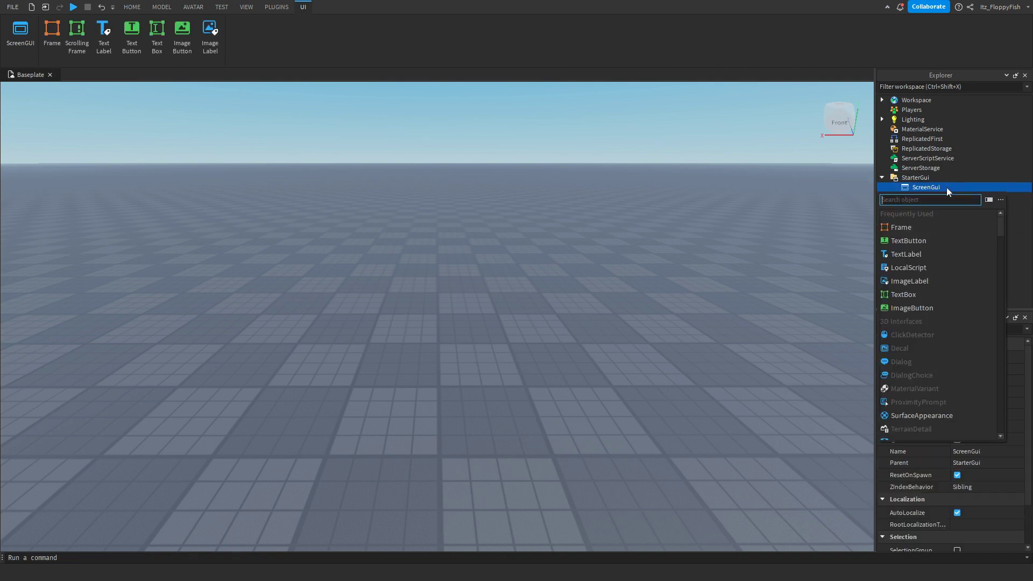
{"action": "left_click", "coordinate": [931, 227]}
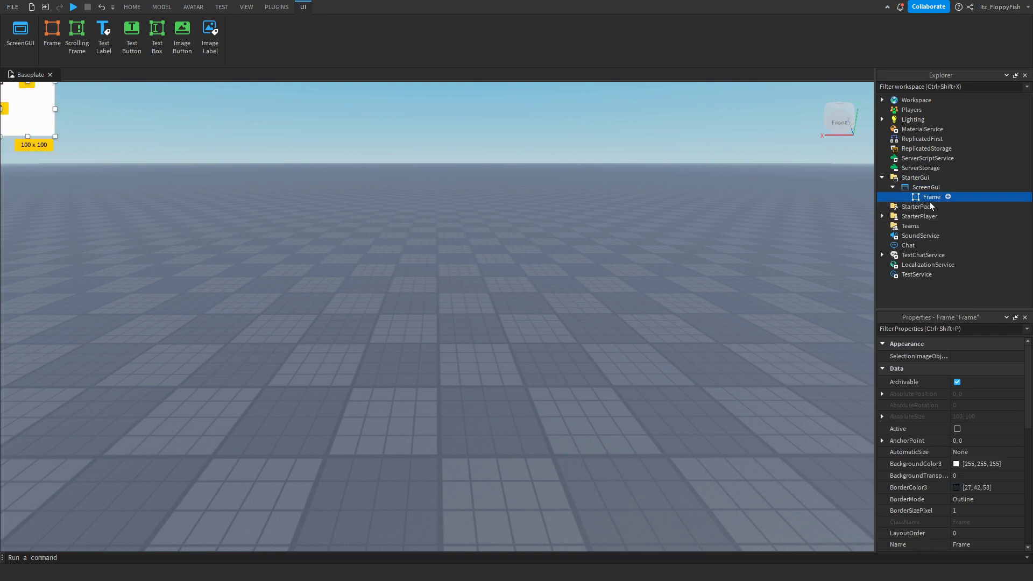
{"action": "scroll", "coordinate": [974, 482], "scroll_direction": "down", "scroll_amount": 3}
{"action": "left_click", "coordinate": [970, 471]}
{"action": "key", "text": "BackSpace"}
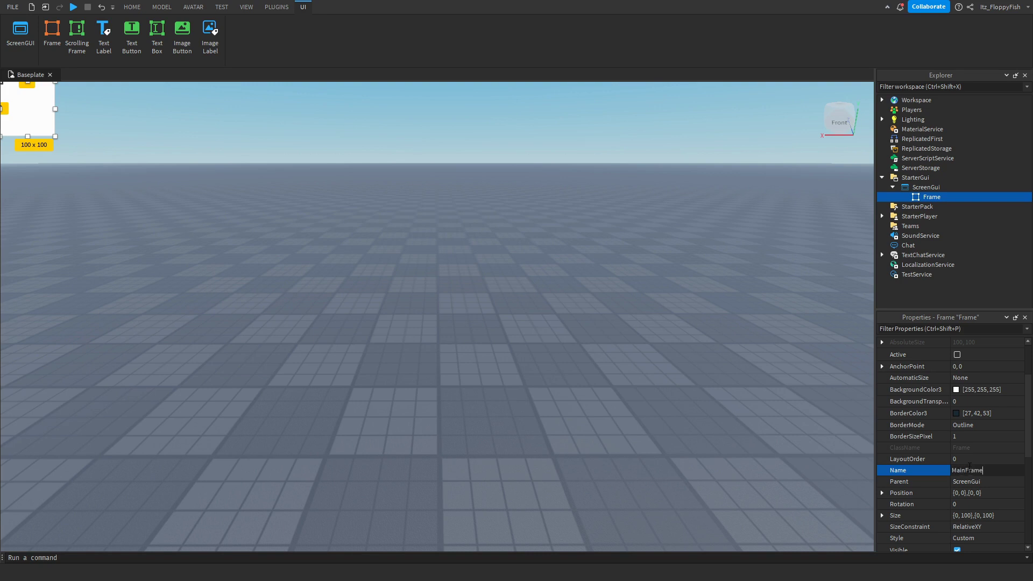
{"action": "type", "text": "MainFrame"}
{"action": "key", "text": "Return"}
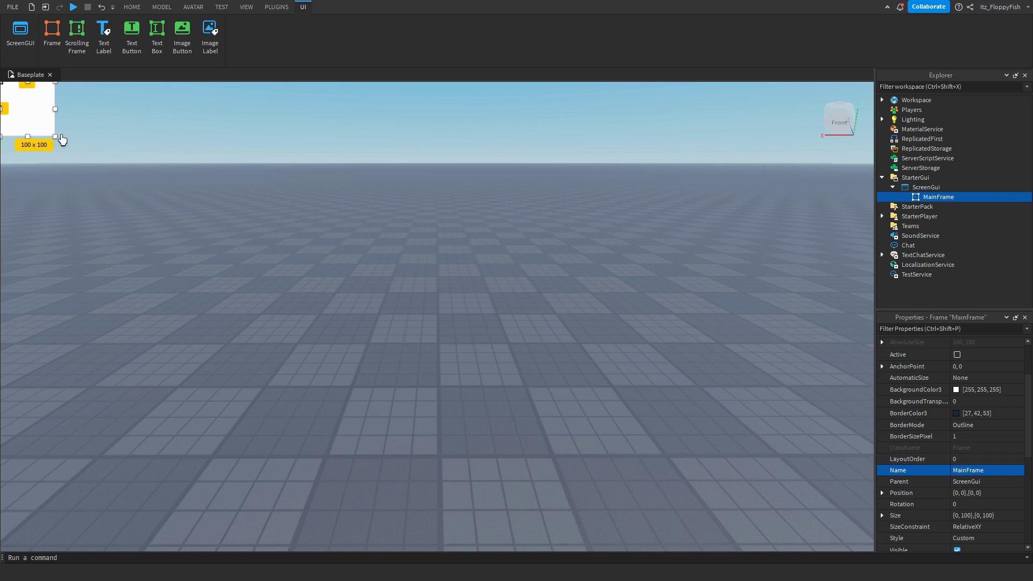
Stretch MainFrame over the whole viewport, about 1623 x 873, and set its background transparency to 1
{"action": "left_click_drag", "start_coordinate": [55, 136], "coordinate": [865, 557]}
{"action": "scroll", "coordinate": [963, 438], "scroll_direction": "down", "scroll_amount": 1}
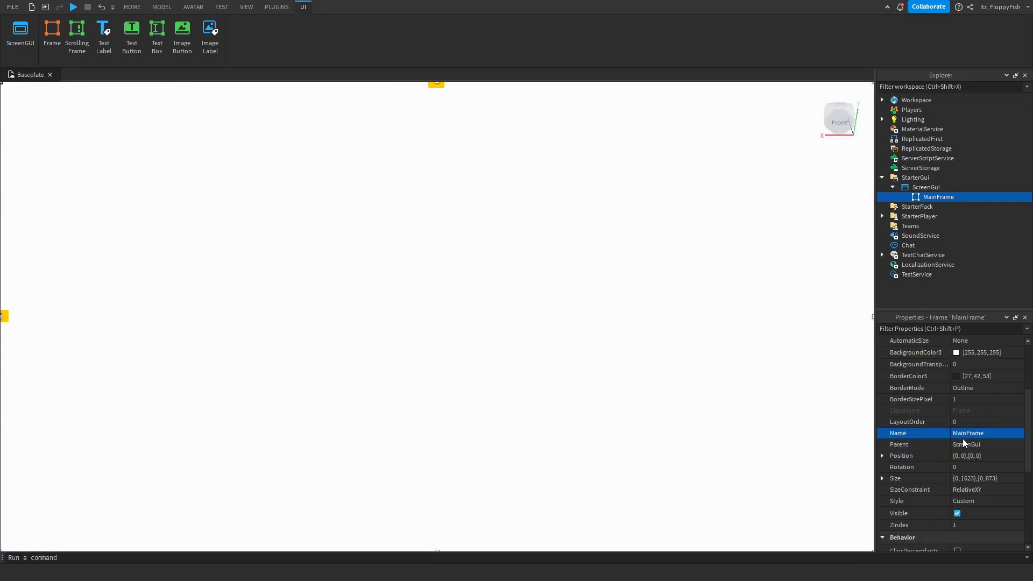
{"action": "scroll", "coordinate": [968, 454], "scroll_direction": "up", "scroll_amount": 1}
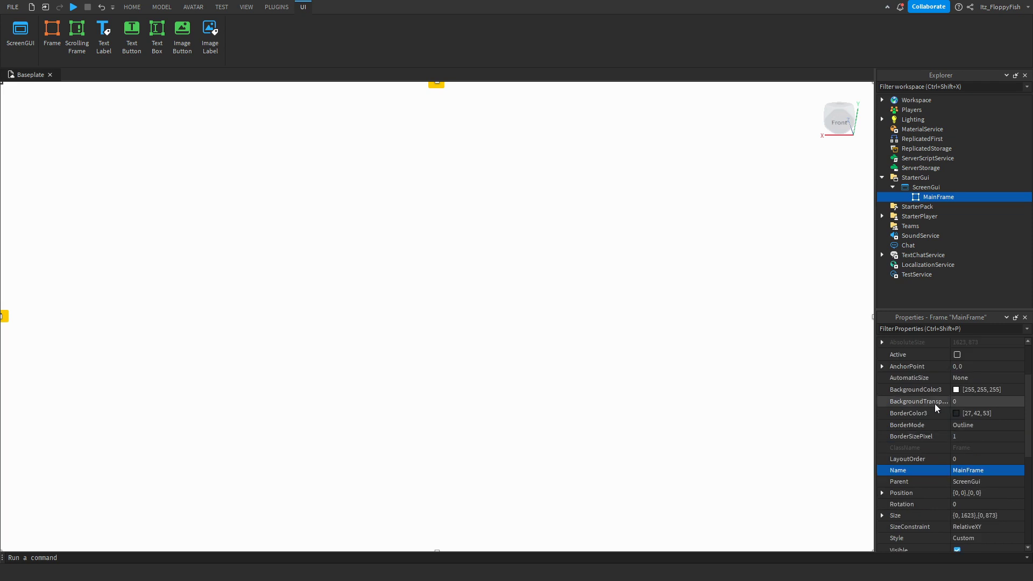
{"action": "left_click", "coordinate": [974, 402]}
{"action": "type", "text": "1"}
{"action": "key", "text": "Return"}
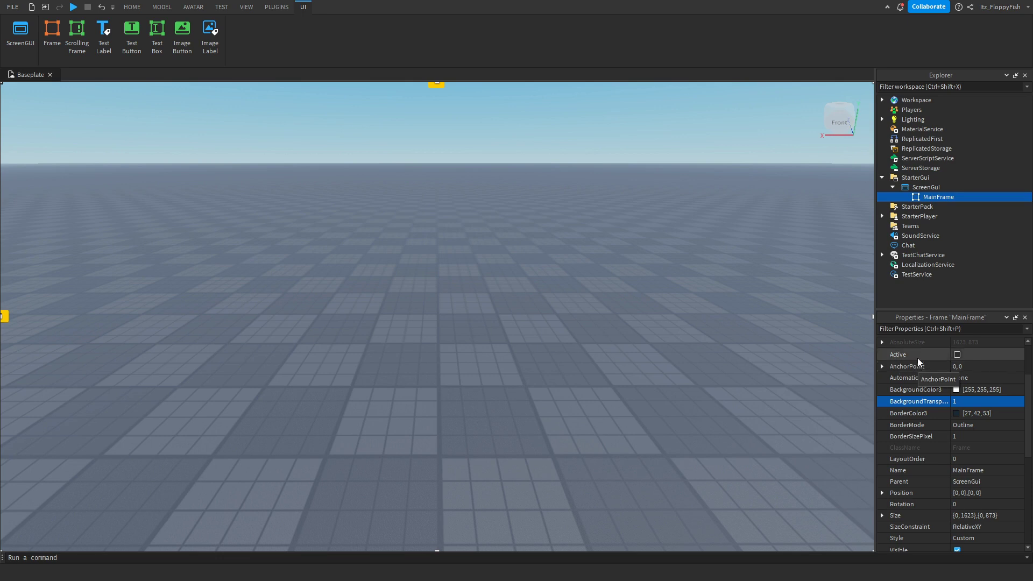
Insert a TextButton into MainFrame and place it near the viewport's left edge, at about half height
{"action": "left_click", "coordinate": [961, 198]}
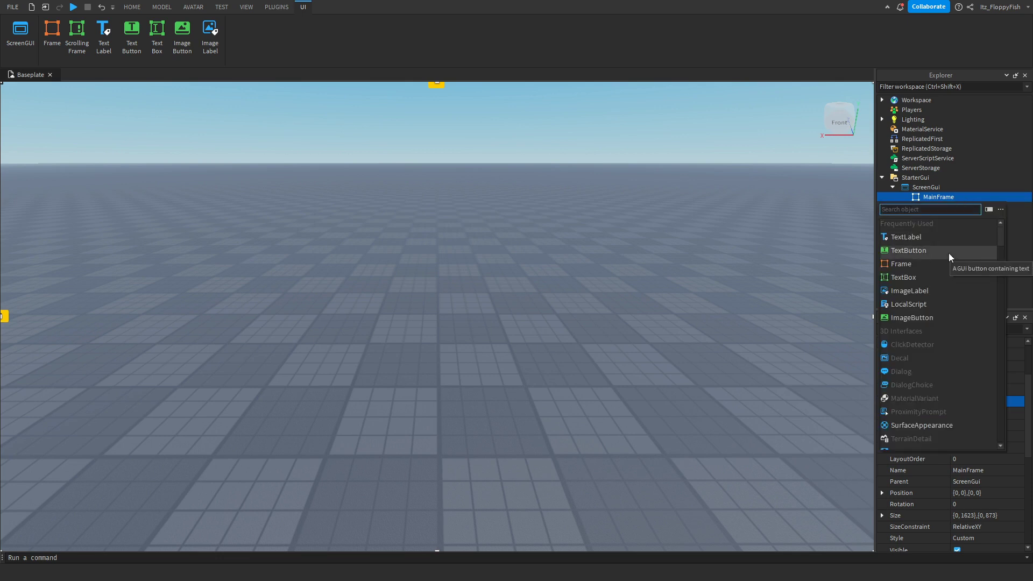
{"action": "left_click", "coordinate": [949, 254]}
{"action": "left_click", "coordinate": [941, 206]}
{"action": "left_click_drag", "start_coordinate": [75, 103], "coordinate": [84, 340]}
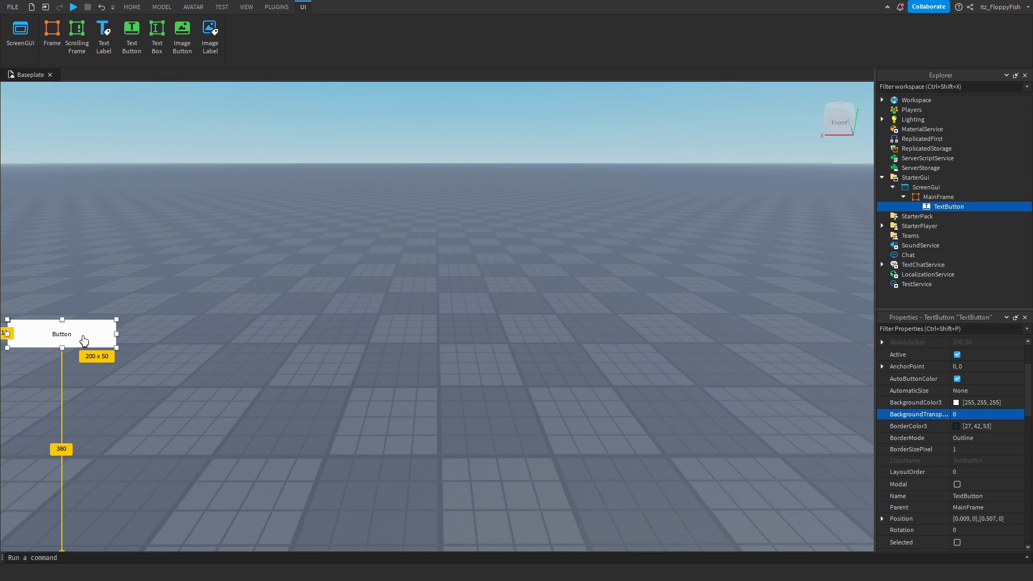
{"action": "scroll", "coordinate": [961, 452], "scroll_direction": "down", "scroll_amount": 15}
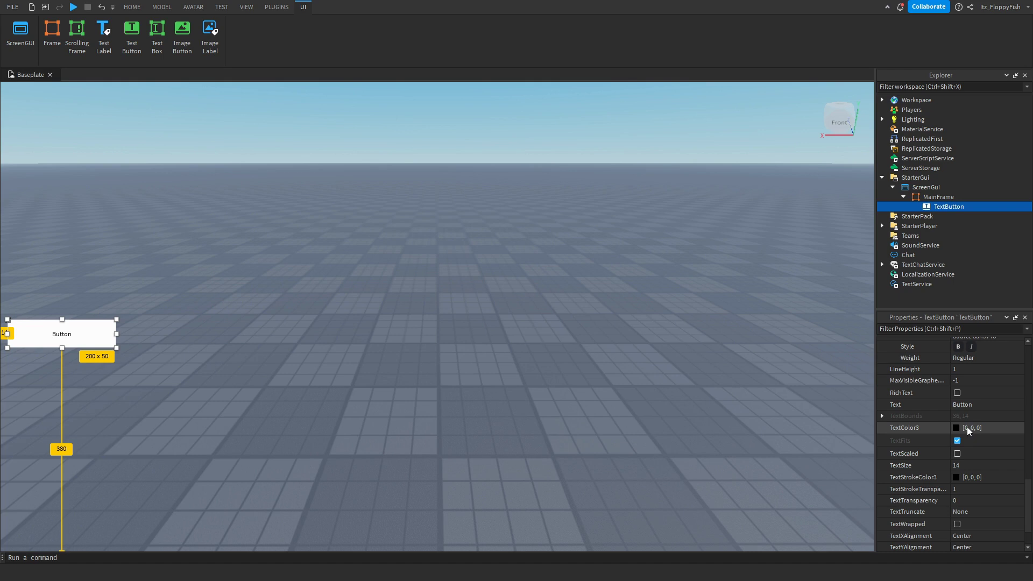
{"action": "left_click", "coordinate": [941, 197]}
{"action": "left_click", "coordinate": [961, 197]}
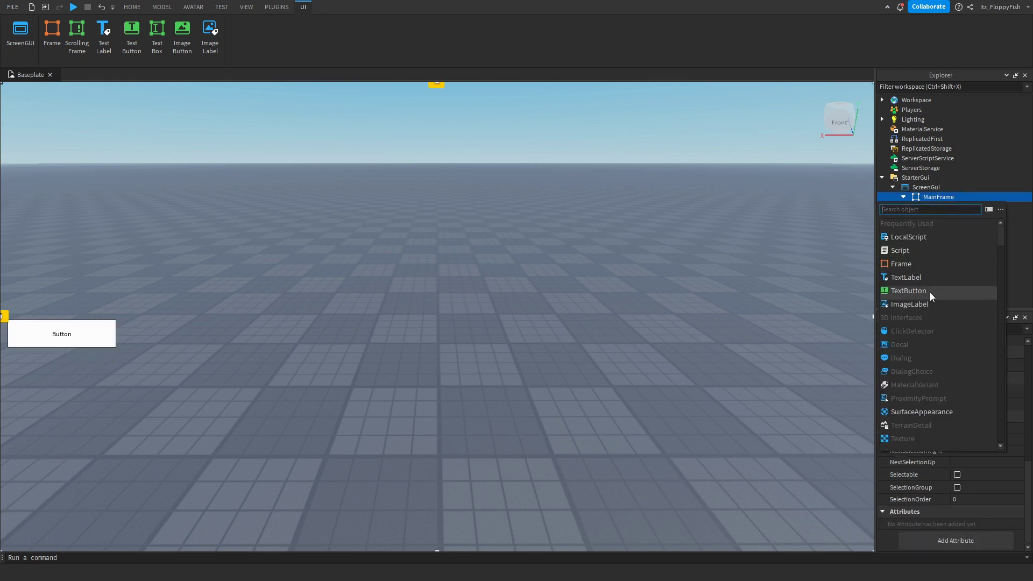
{"action": "type", "text": "Ima"}
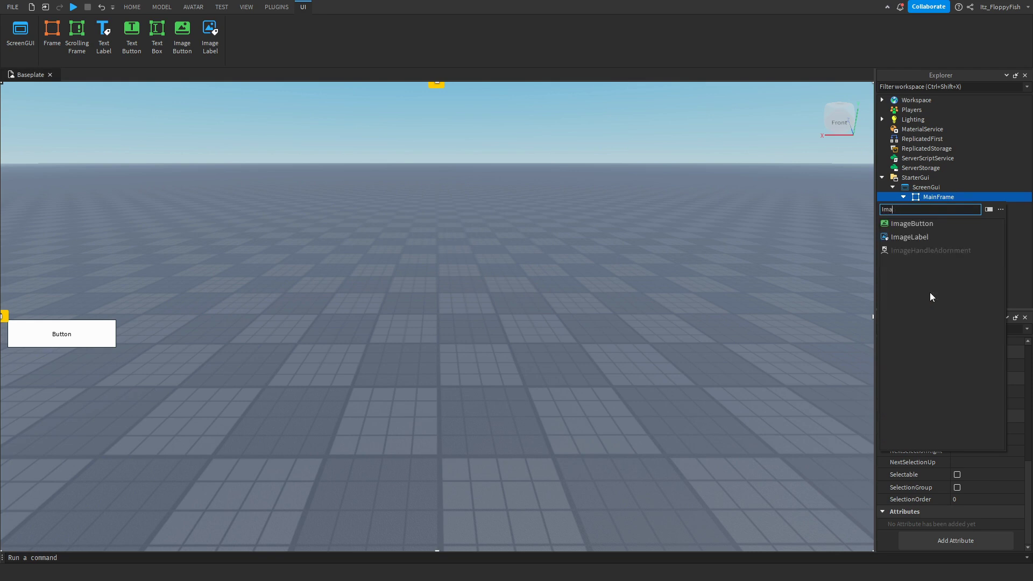
{"action": "left_click", "coordinate": [964, 198]}
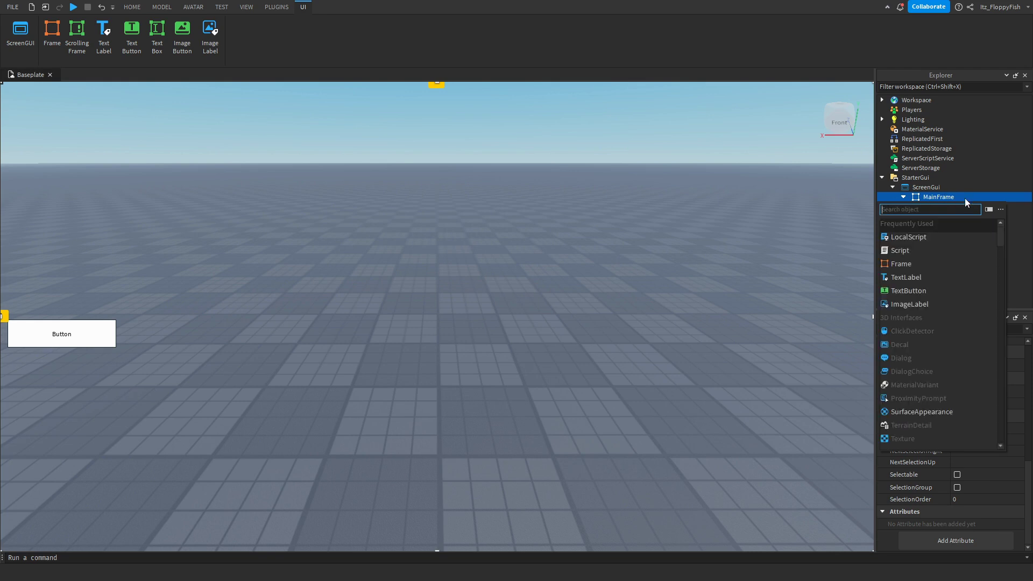
{"action": "key", "text": "Escape"}
Set the text of MainFrame's TextButton to "Shop"
{"action": "left_click", "coordinate": [954, 208]}
{"action": "scroll", "coordinate": [962, 452], "scroll_direction": "down", "scroll_amount": 8}
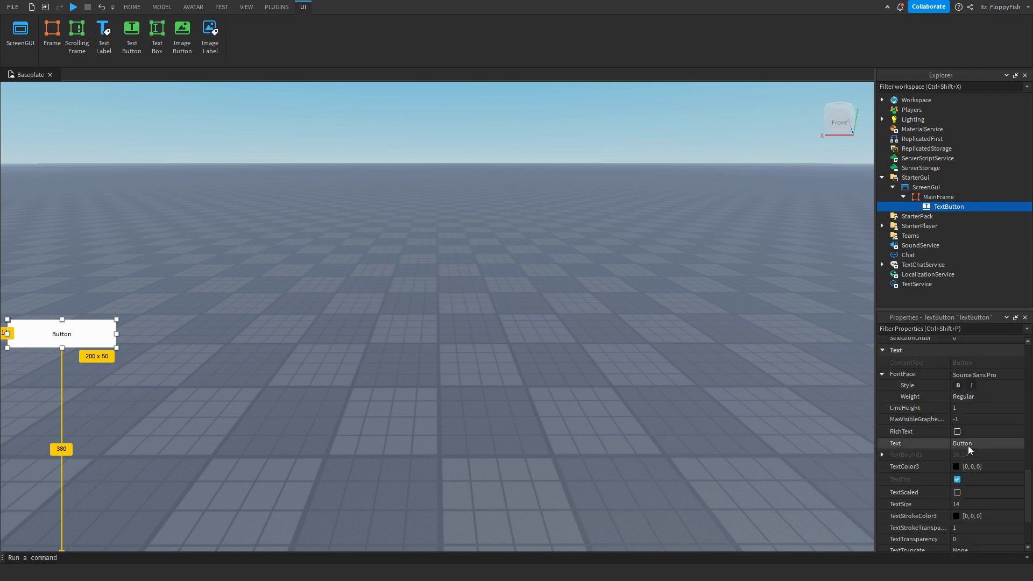
{"action": "left_click", "coordinate": [967, 445]}
{"action": "key", "text": "BackSpace"}
{"action": "type", "text": "Shop"}
{"action": "key", "text": "Return"}
Enable TextScaled on the Shop button and change its font to a bold rounded typeface
{"action": "left_click", "coordinate": [958, 493]}
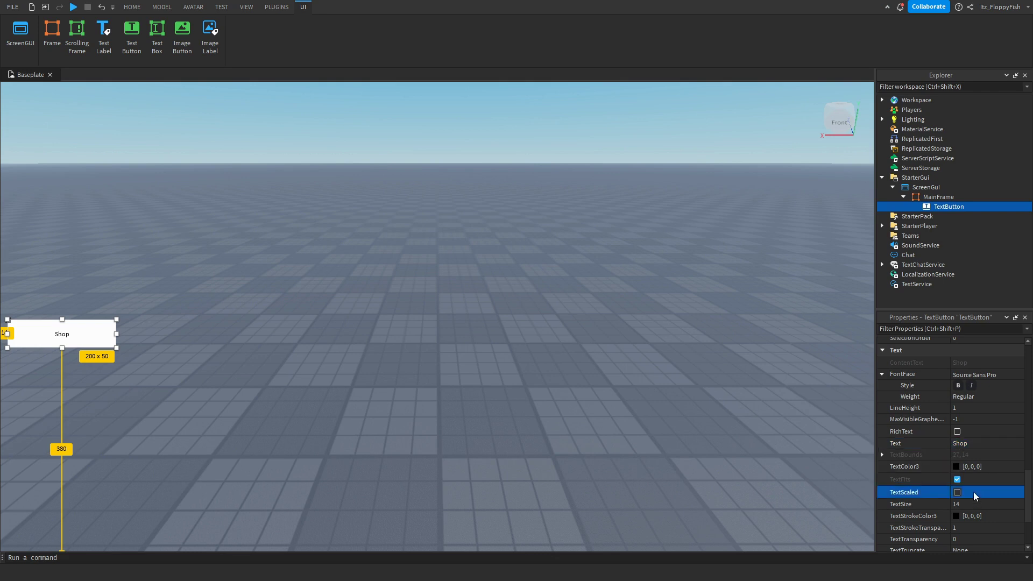
{"action": "left_click", "coordinate": [966, 372]}
{"action": "scroll", "coordinate": [971, 430], "scroll_direction": "up", "scroll_amount": 3}
{"action": "left_click", "coordinate": [974, 458]}
{"action": "left_click", "coordinate": [854, 445]}
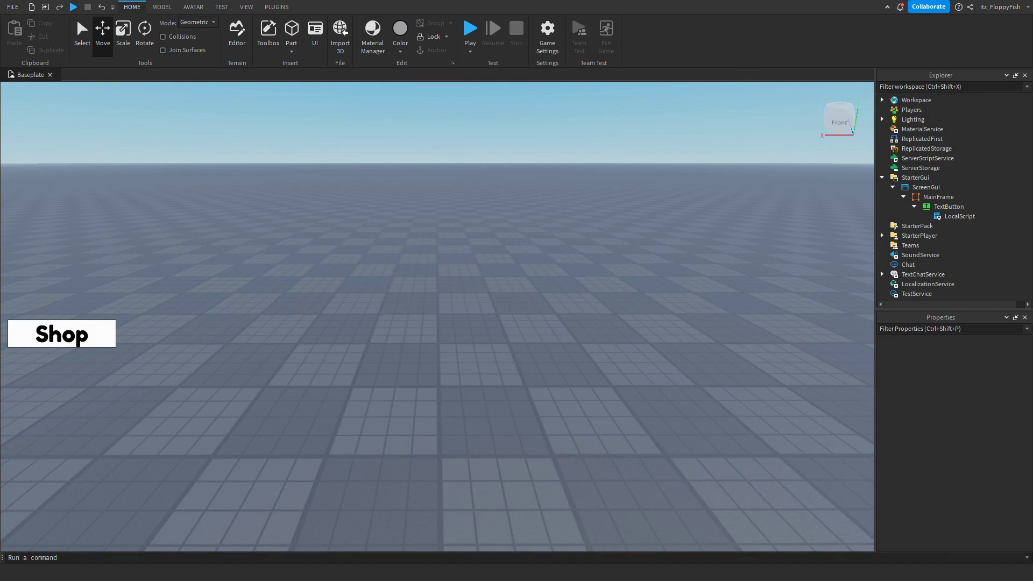
Insert a second Frame into the ScreenGui and rename it ShopFrame
{"action": "left_click", "coordinate": [937, 187]}
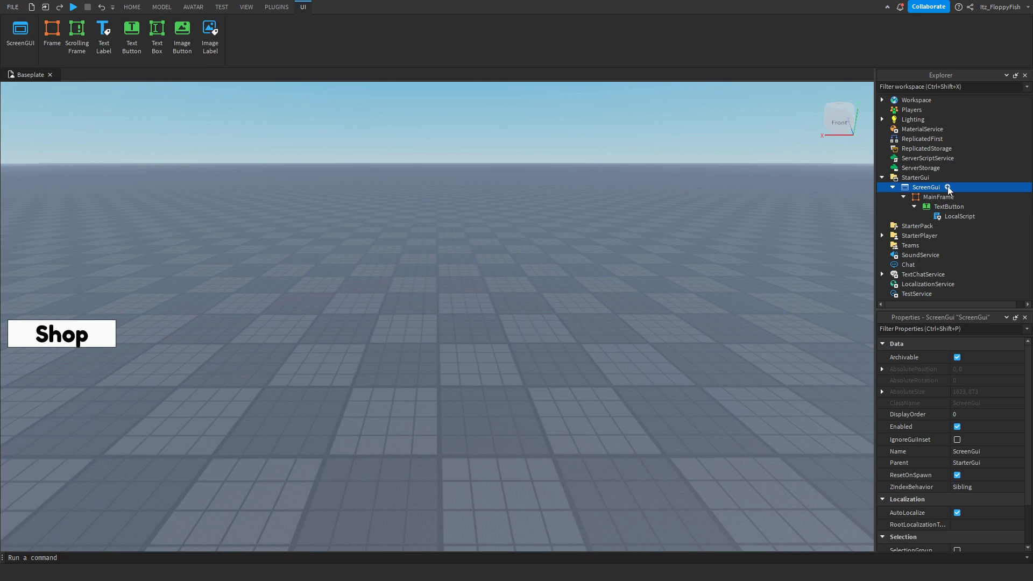
{"action": "left_click", "coordinate": [905, 197]}
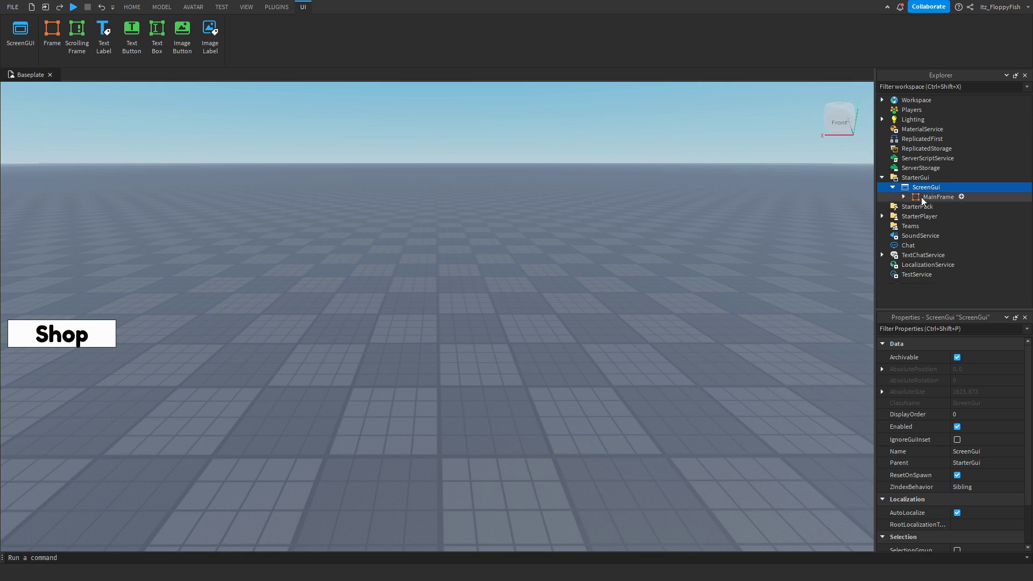
{"action": "left_click", "coordinate": [948, 188]}
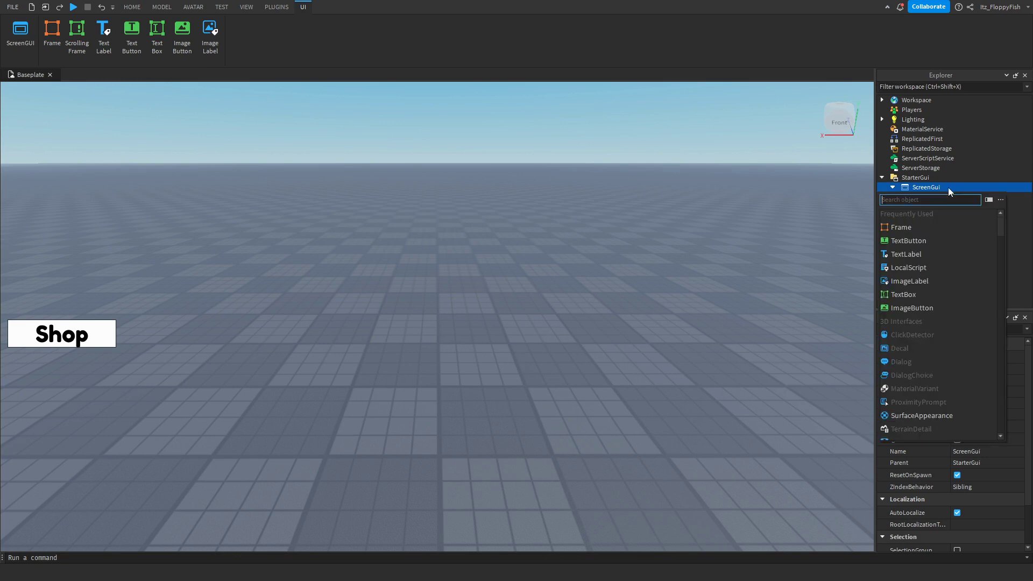
{"action": "left_click", "coordinate": [929, 227]}
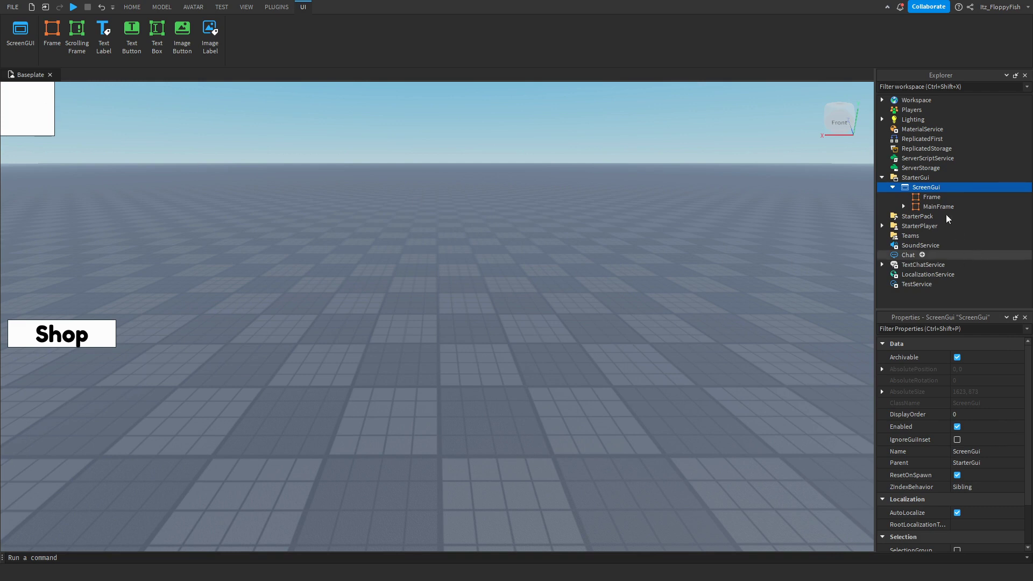
{"action": "left_click", "coordinate": [930, 198]}
{"action": "scroll", "coordinate": [973, 477], "scroll_direction": "down", "scroll_amount": 3}
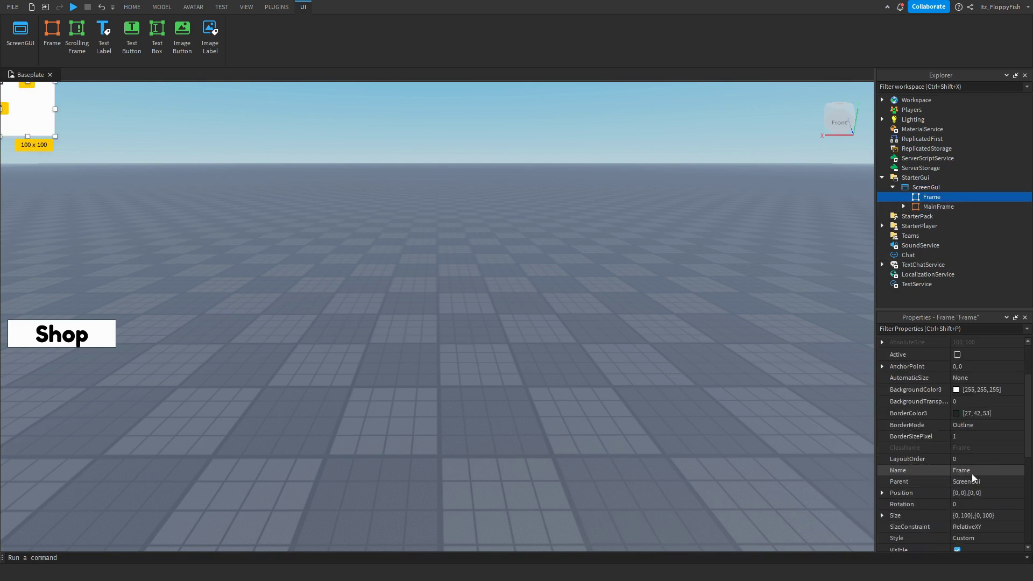
{"action": "left_click", "coordinate": [971, 473]}
{"action": "key", "text": "BackSpace"}
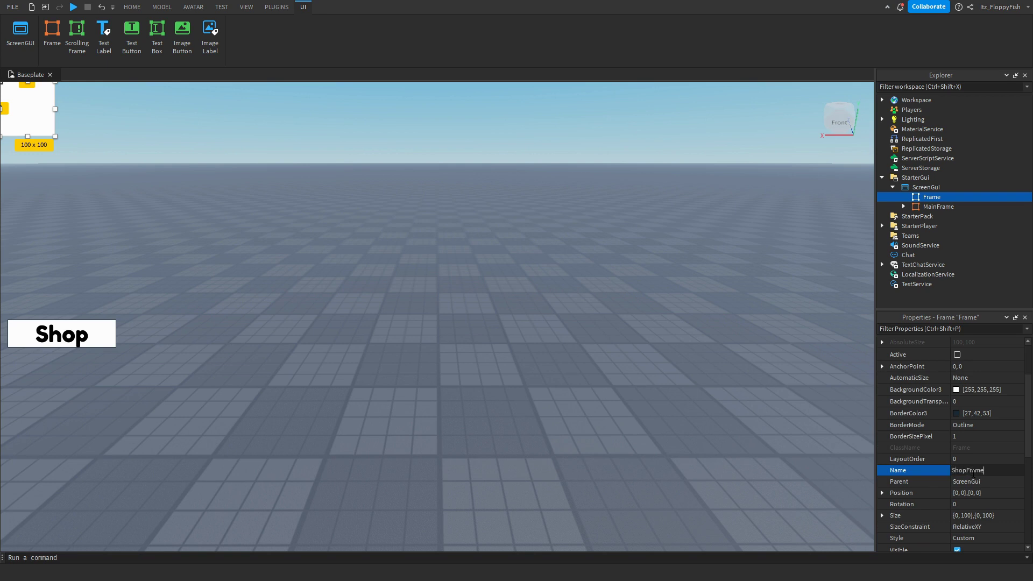
{"action": "key", "text": "Return"}
Enlarge ShopFrame to about 749 x 558 and centre it in the viewport
{"action": "left_click_drag", "start_coordinate": [58, 133], "coordinate": [102, 511]}
{"action": "left_click_drag", "start_coordinate": [311, 397], "coordinate": [475, 328]}
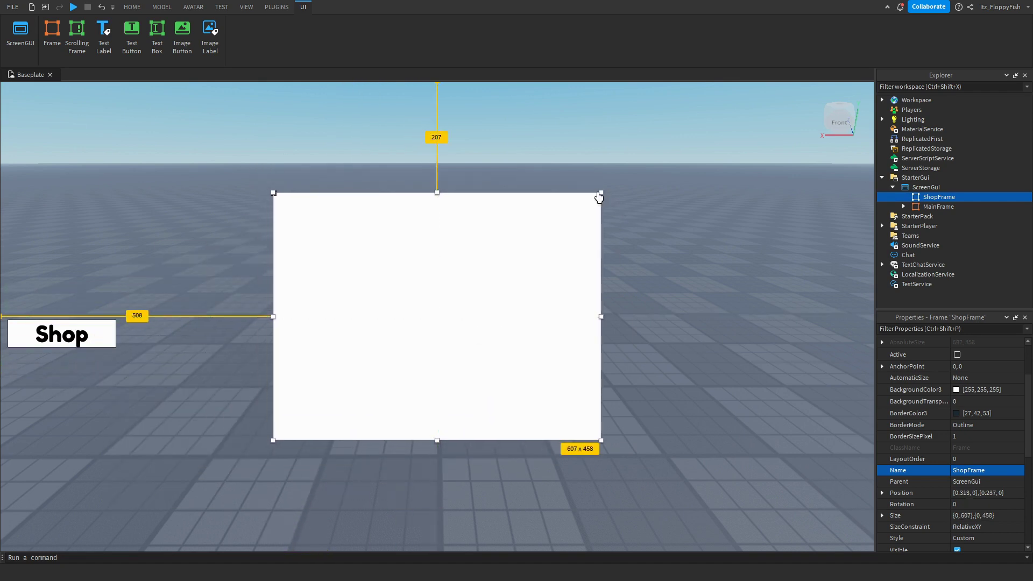
{"action": "left_click_drag", "start_coordinate": [602, 193], "coordinate": [676, 139]}
{"action": "left_click_drag", "start_coordinate": [527, 253], "coordinate": [491, 283]}
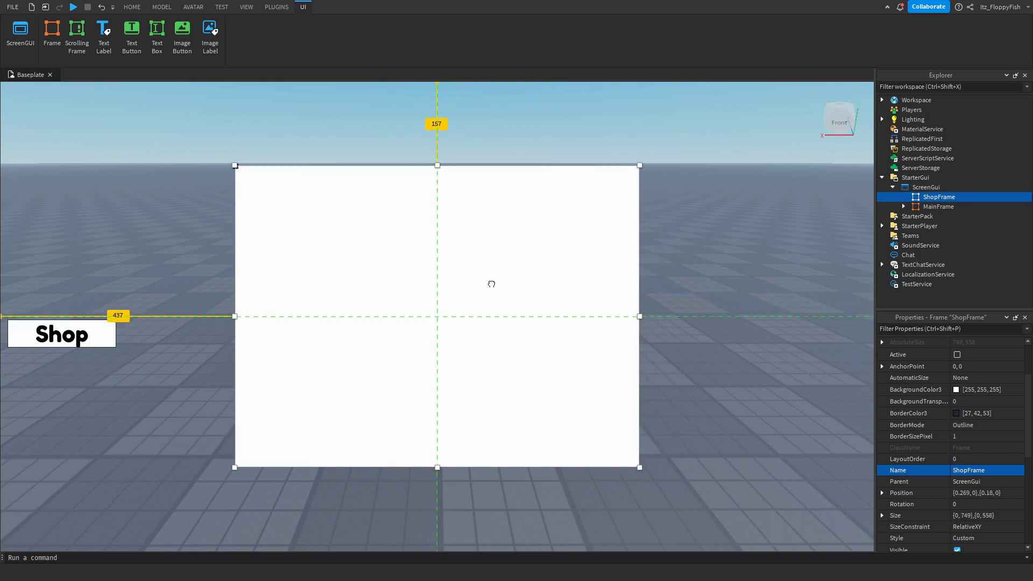
{"action": "left_click_drag", "start_coordinate": [492, 284], "coordinate": [491, 284]}
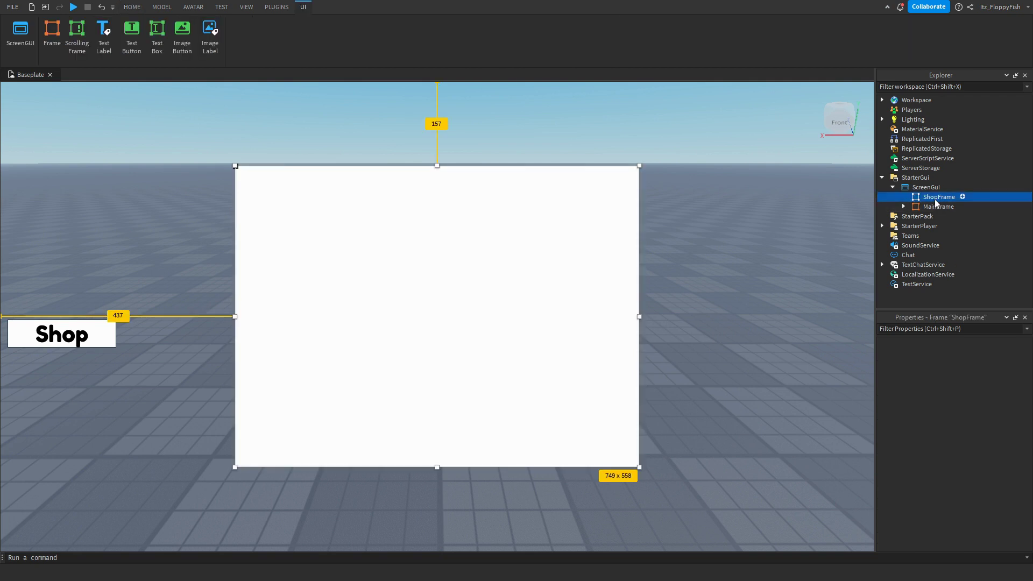
Insert a TextButton into ShopFrame and place it along the frame's left edge, about 161 px below its top
{"action": "left_click", "coordinate": [962, 197]}
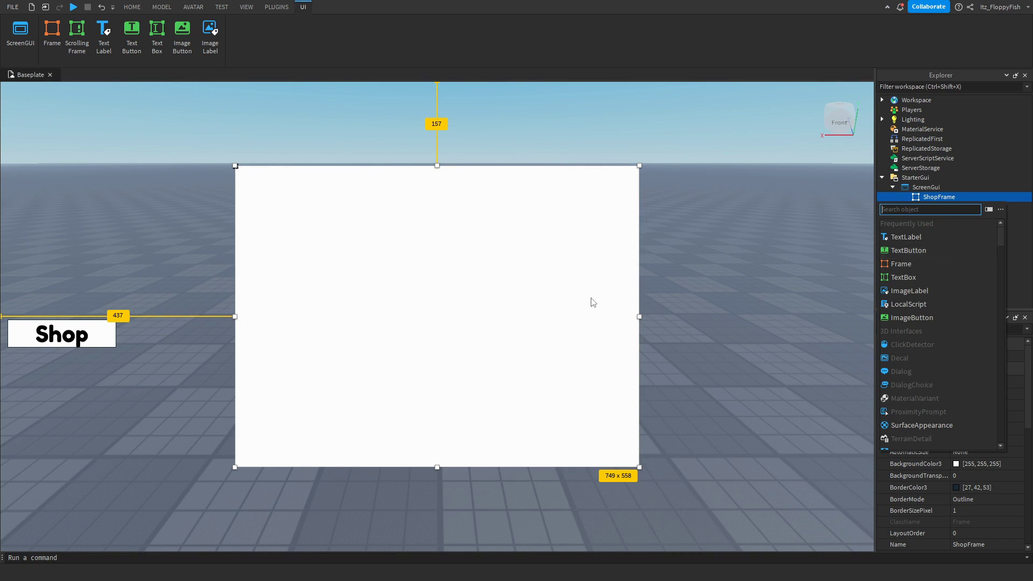
{"action": "left_click", "coordinate": [902, 252]}
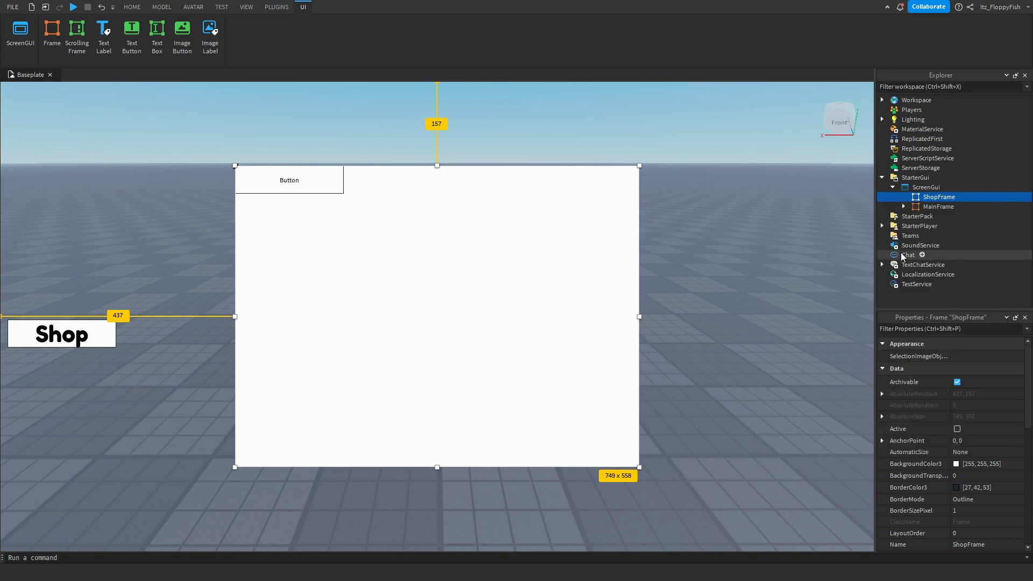
{"action": "left_click", "coordinate": [933, 208]}
{"action": "left_click_drag", "start_coordinate": [327, 186], "coordinate": [328, 273]}
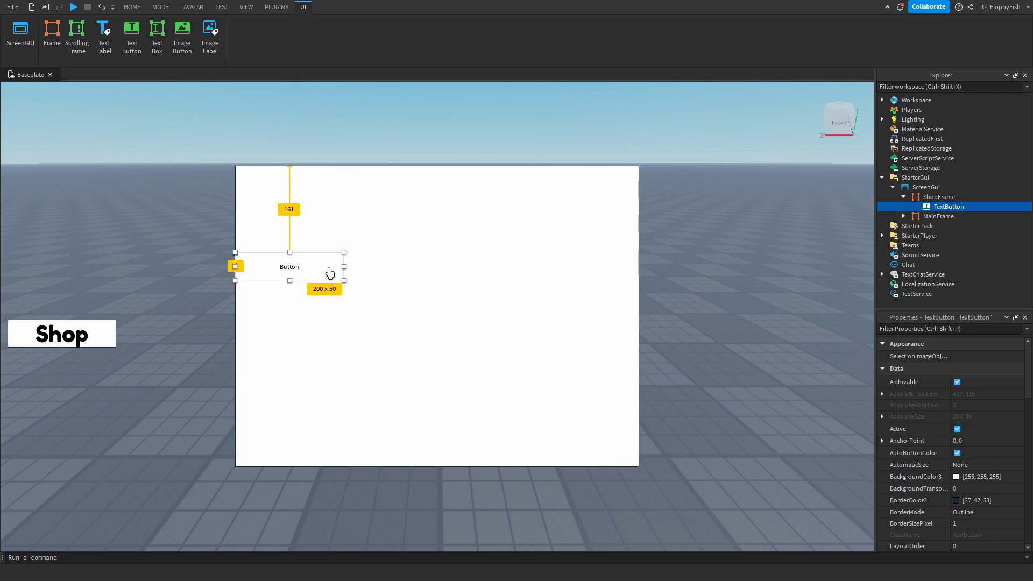
Add a LocalScript to ShopFrame's TextButton and close the opened script to return to the Baseplate view
{"action": "left_click", "coordinate": [972, 207]}
{"action": "left_click", "coordinate": [950, 244]}
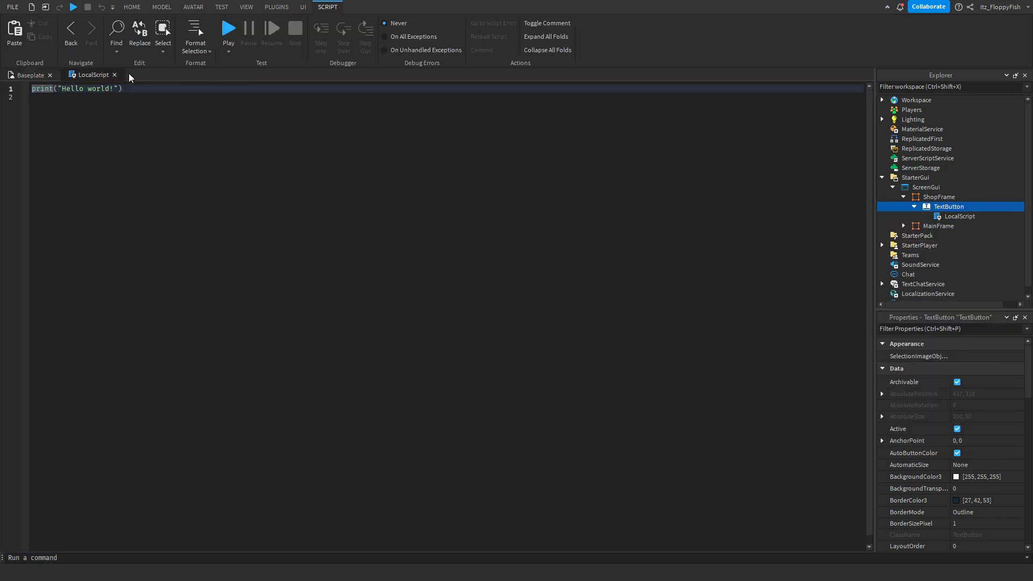
{"action": "left_click", "coordinate": [115, 76]}
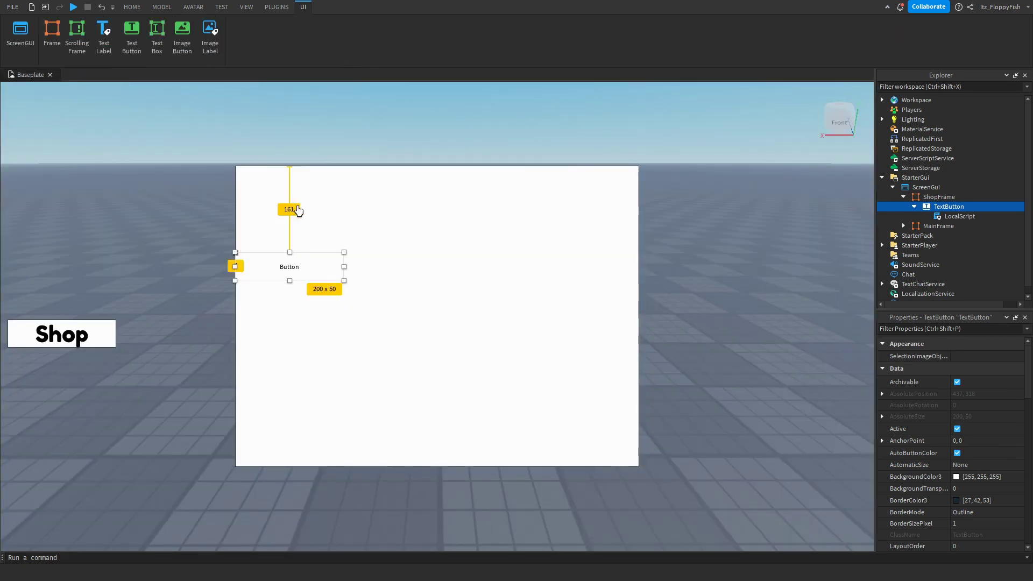
Enable TextScaled on ShopFrame's TextButton and set its text to "Vip Gamepass"
{"action": "scroll", "coordinate": [951, 431], "scroll_direction": "down", "scroll_amount": 10}
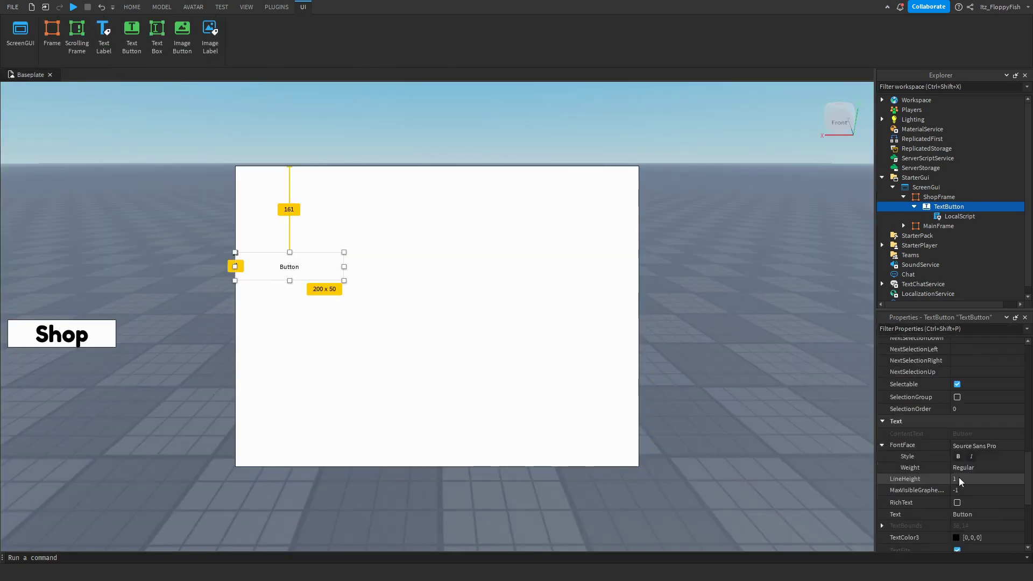
{"action": "left_click", "coordinate": [965, 492]}
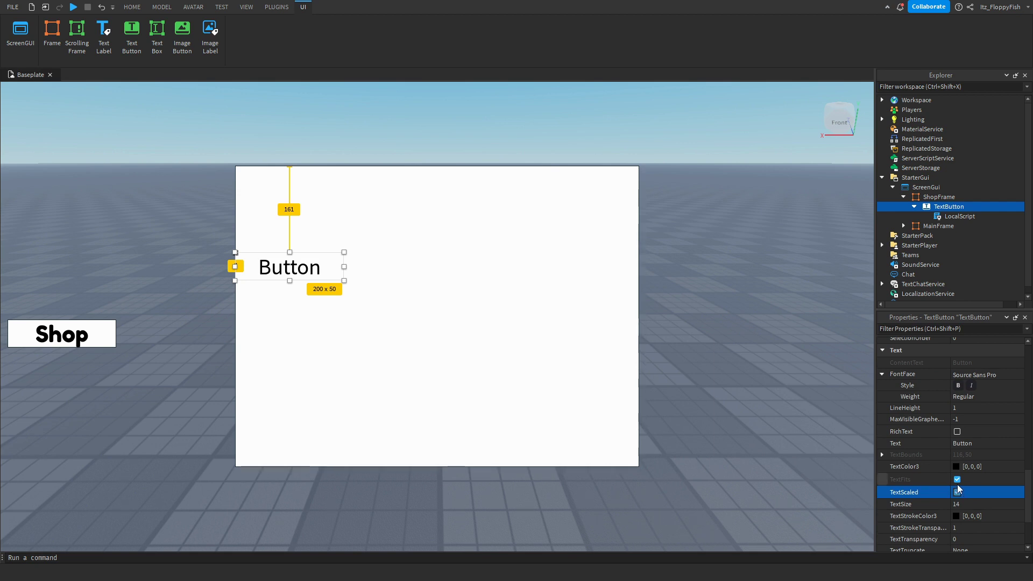
{"action": "left_click", "coordinate": [963, 444]}
{"action": "key", "text": "BackSpace"}
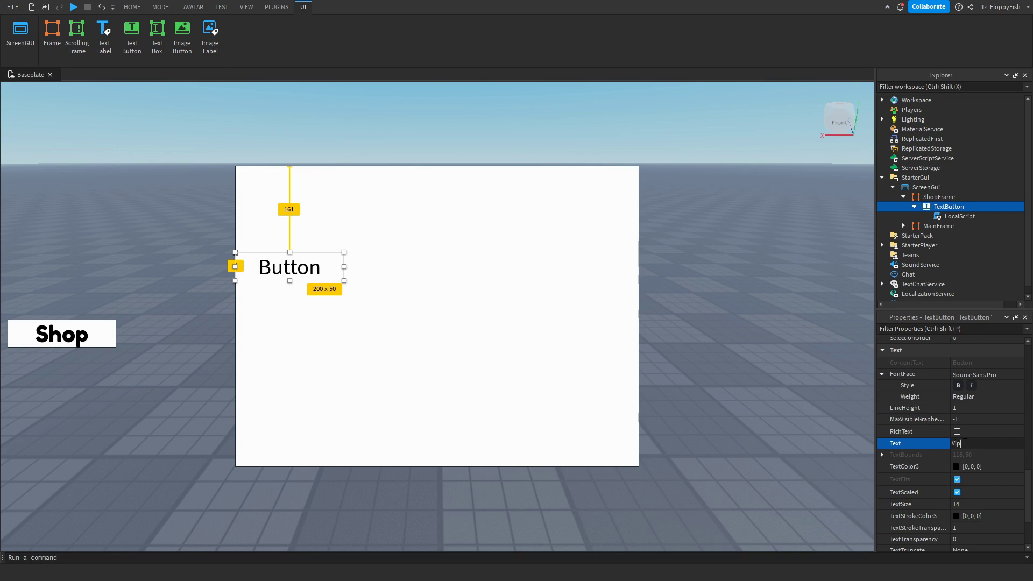
{"action": "type", "text": "Vip Gamepass"}
{"action": "key", "text": "Return"}
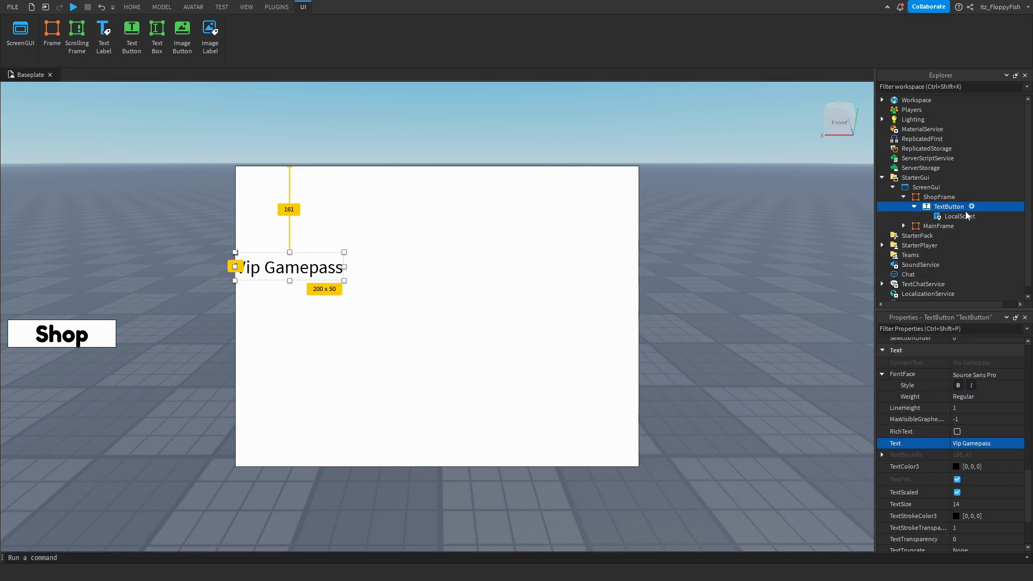
Insert a TextLabel into ShopFrame and widen it across the frame's top to about 749 x 50
{"action": "left_click", "coordinate": [946, 199]}
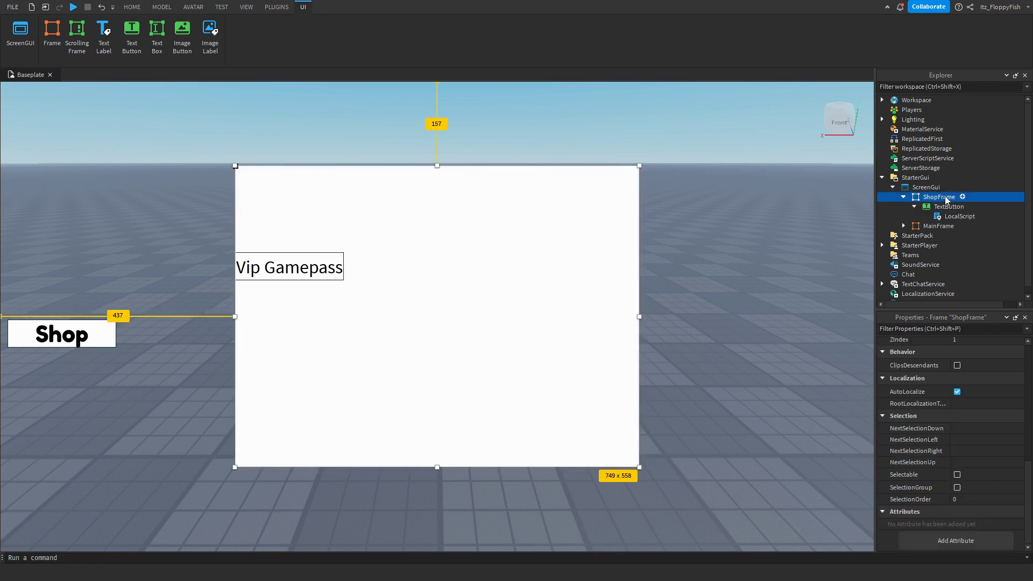
{"action": "left_click", "coordinate": [963, 197]}
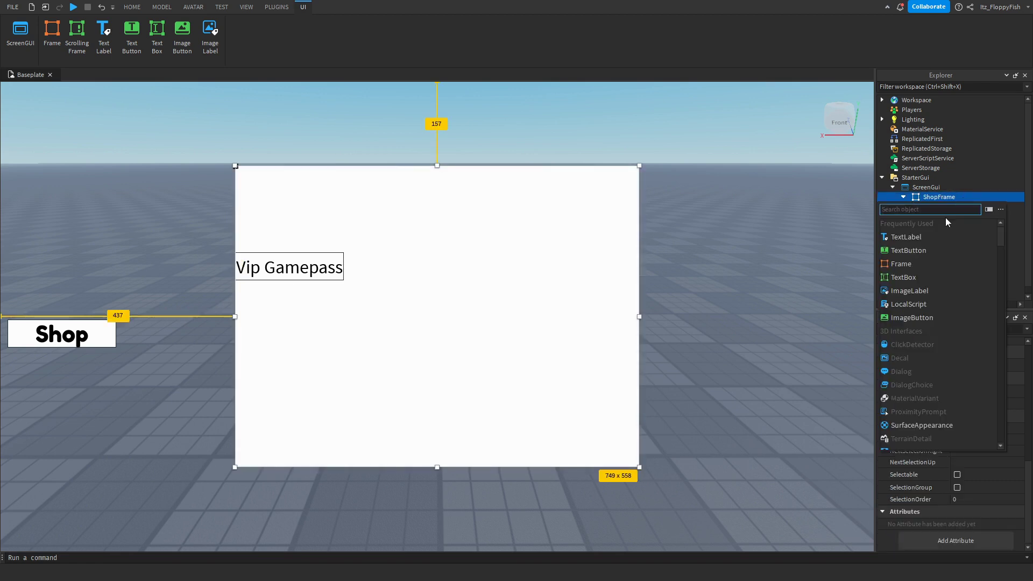
{"action": "left_click", "coordinate": [923, 241]}
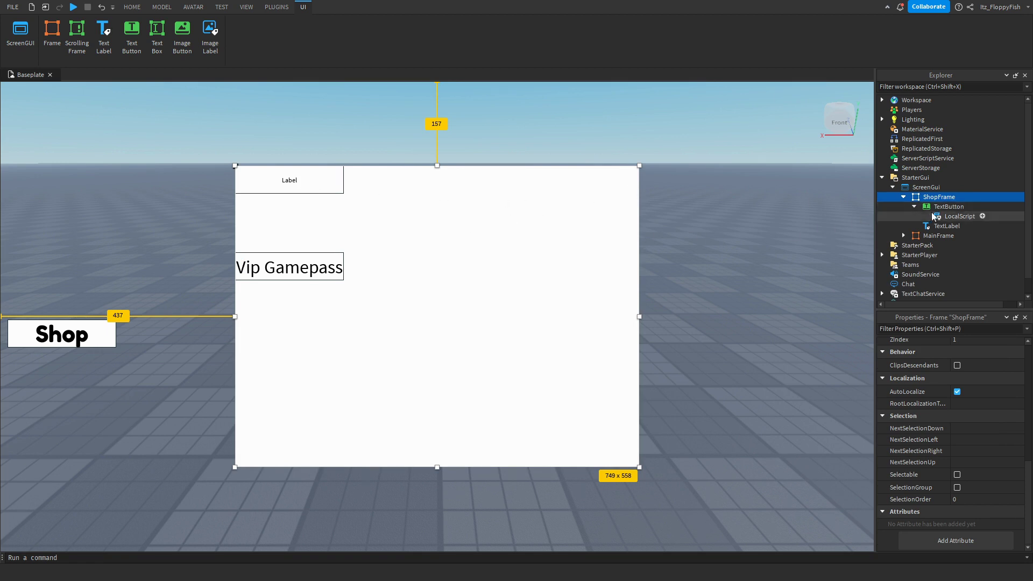
{"action": "left_click", "coordinate": [945, 227]}
{"action": "left_click_drag", "start_coordinate": [344, 179], "coordinate": [641, 185]}
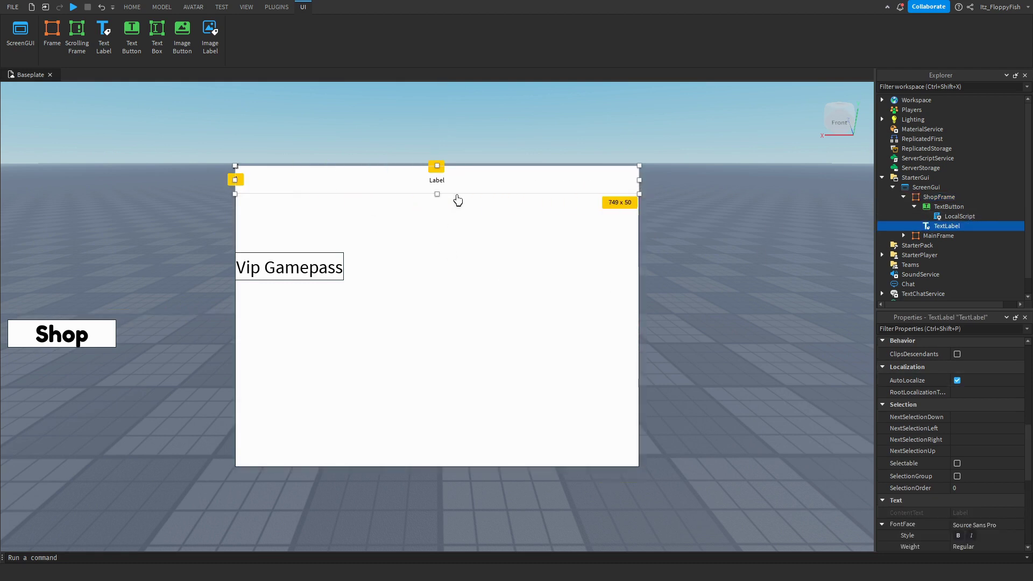
Set BorderSizePixel to 0 on ShopFrame's TextLabel
{"action": "scroll", "coordinate": [993, 448], "scroll_direction": "up", "scroll_amount": 8}
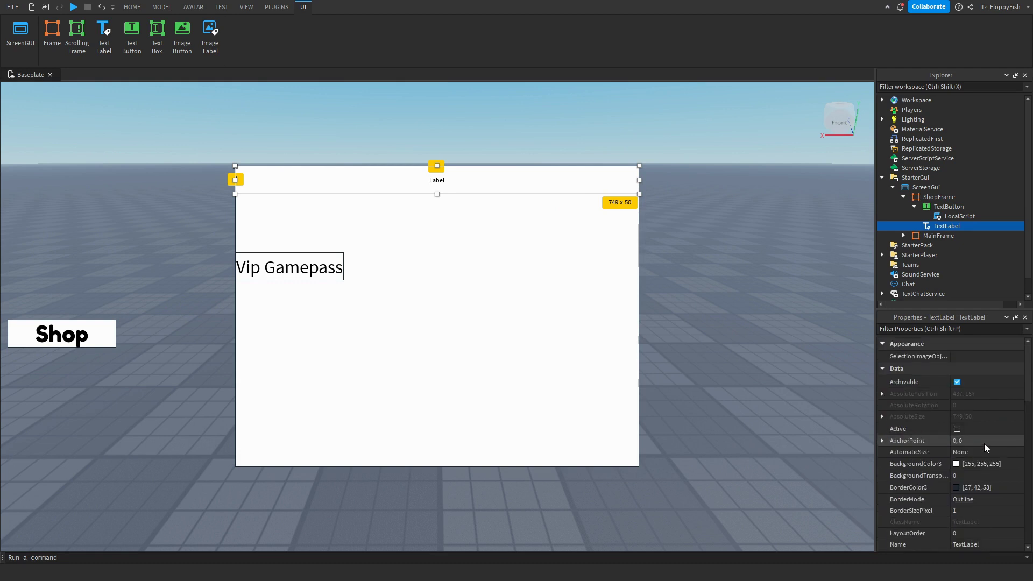
{"action": "left_click", "coordinate": [977, 513]}
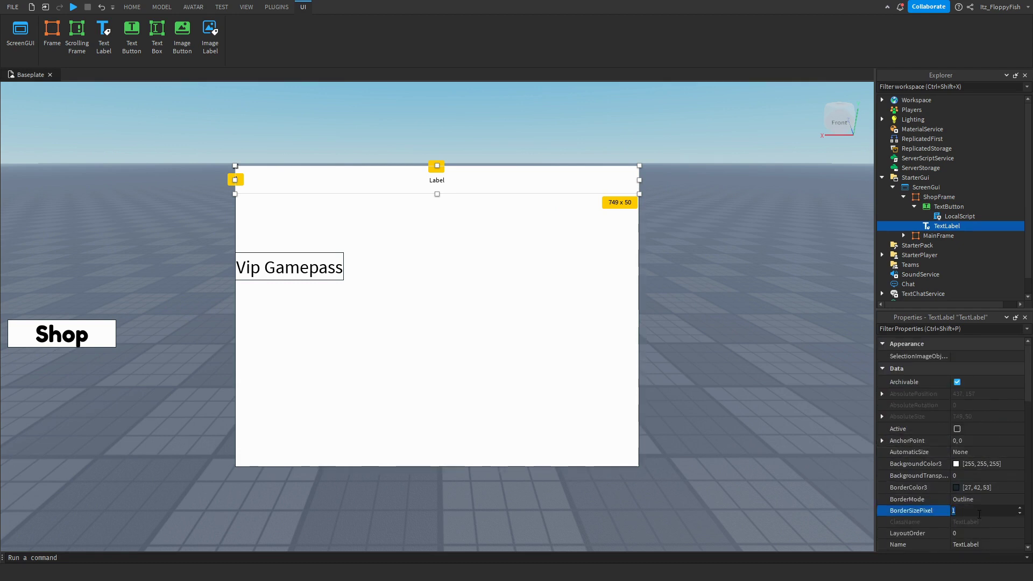
{"action": "type", "text": "0"}
{"action": "left_click", "coordinate": [572, 196]}
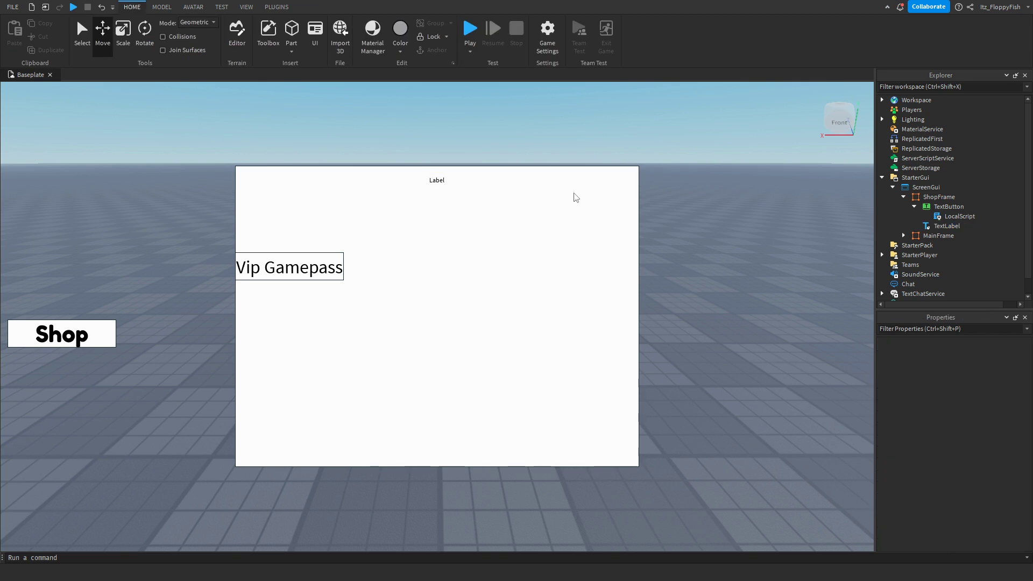
Change the text of ShopFrame's TextLabel to "Gamepass Store"
{"action": "left_click", "coordinate": [936, 226]}
{"action": "scroll", "coordinate": [951, 448], "scroll_direction": "down", "scroll_amount": 8}
{"action": "scroll", "coordinate": [969, 459], "scroll_direction": "down", "scroll_amount": 8}
{"action": "left_click", "coordinate": [967, 429]}
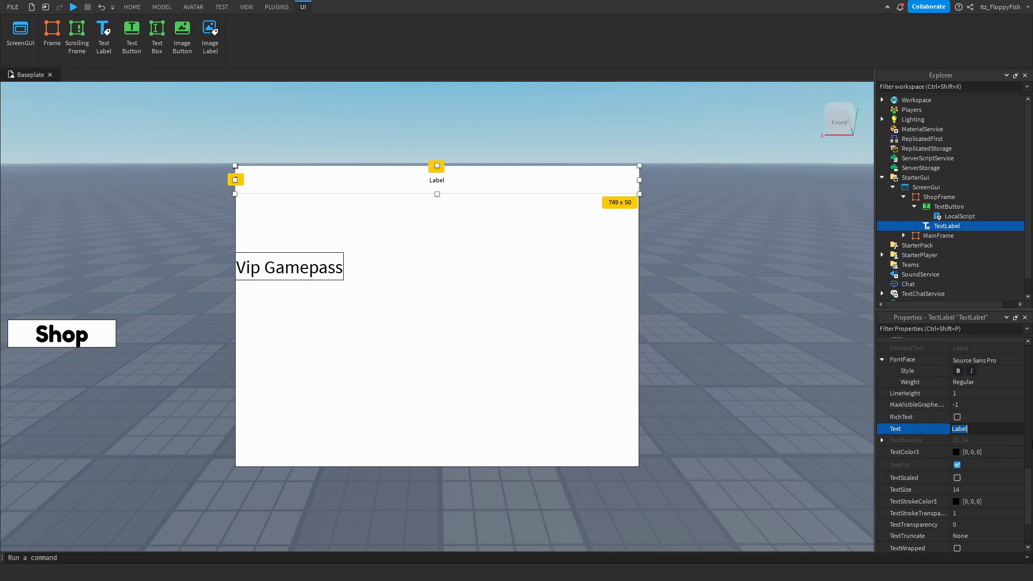
{"action": "key", "text": "BackSpace"}
{"action": "type", "text": "Gamepass Store"}
{"action": "key", "text": "Return"}
Enable TextScaled on the Gamepass Store label and set its font to Fredoka One
{"action": "scroll", "coordinate": [1005, 415], "scroll_direction": "down", "scroll_amount": 3}
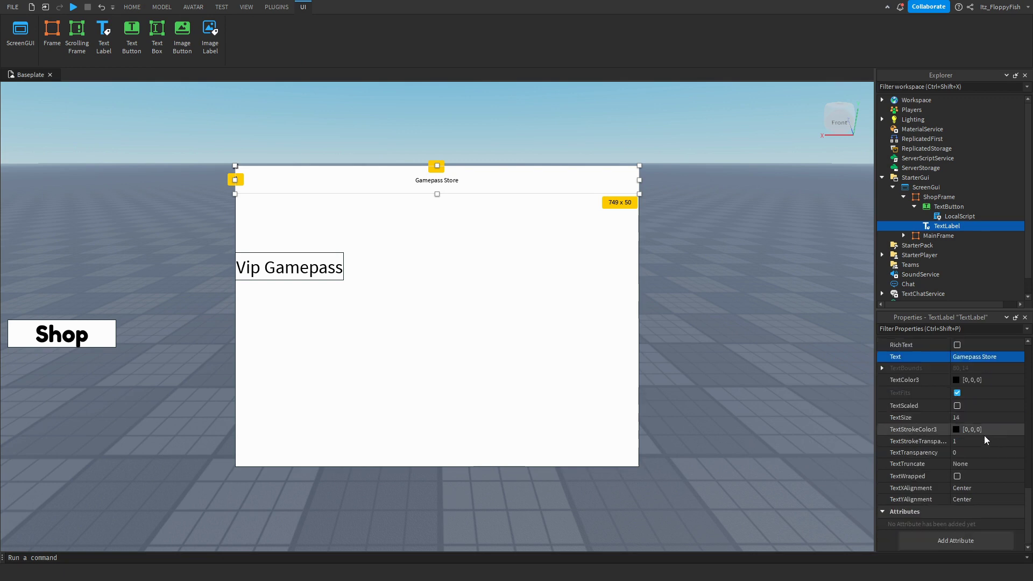
{"action": "scroll", "coordinate": [962, 470], "scroll_direction": "up", "scroll_amount": 1}
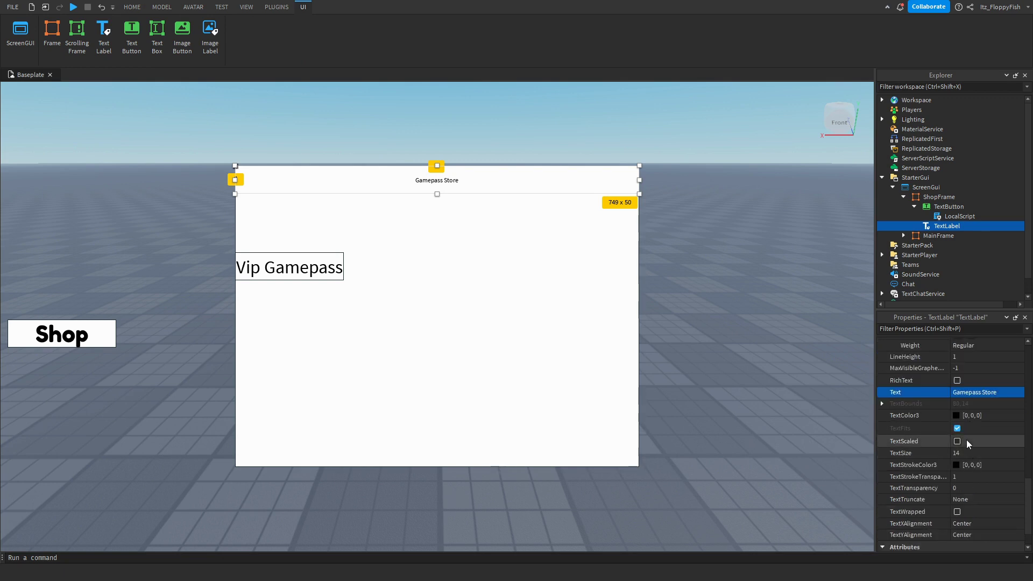
{"action": "left_click", "coordinate": [957, 441]}
{"action": "scroll", "coordinate": [972, 437], "scroll_direction": "up", "scroll_amount": 1}
{"action": "left_click", "coordinate": [972, 360]}
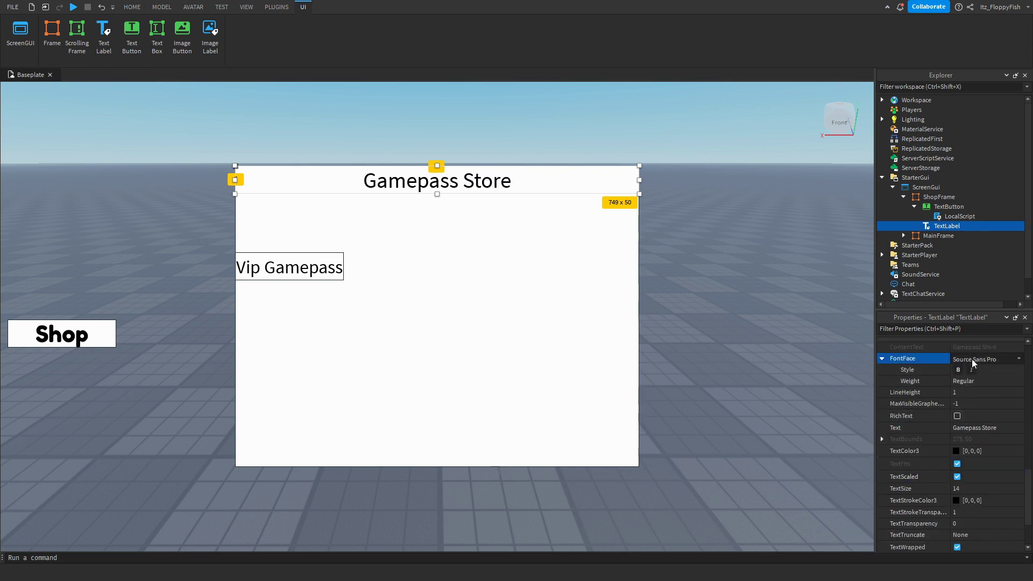
{"action": "left_click", "coordinate": [972, 359]}
{"action": "left_click", "coordinate": [980, 445]}
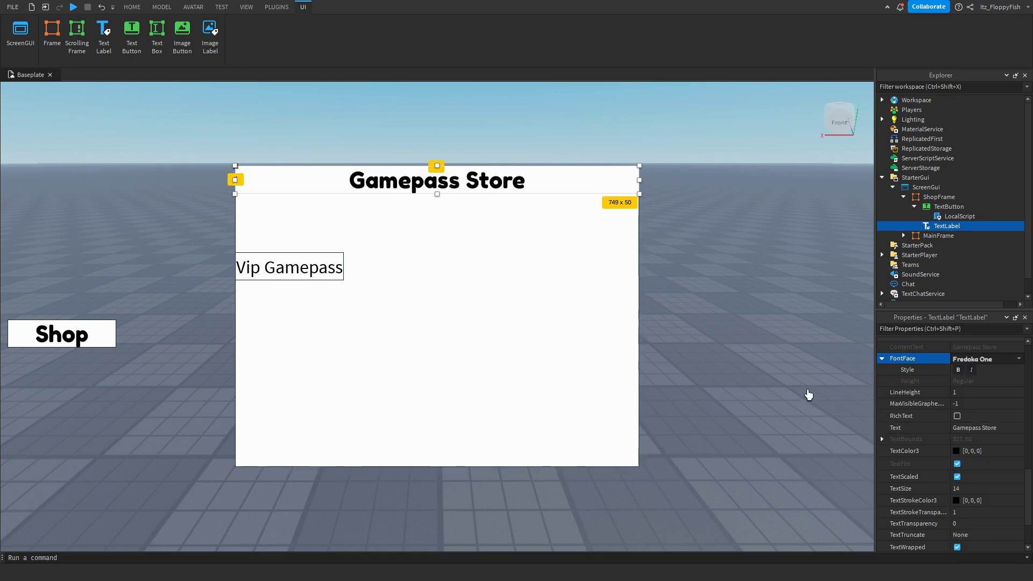
{"action": "left_click", "coordinate": [809, 395]}
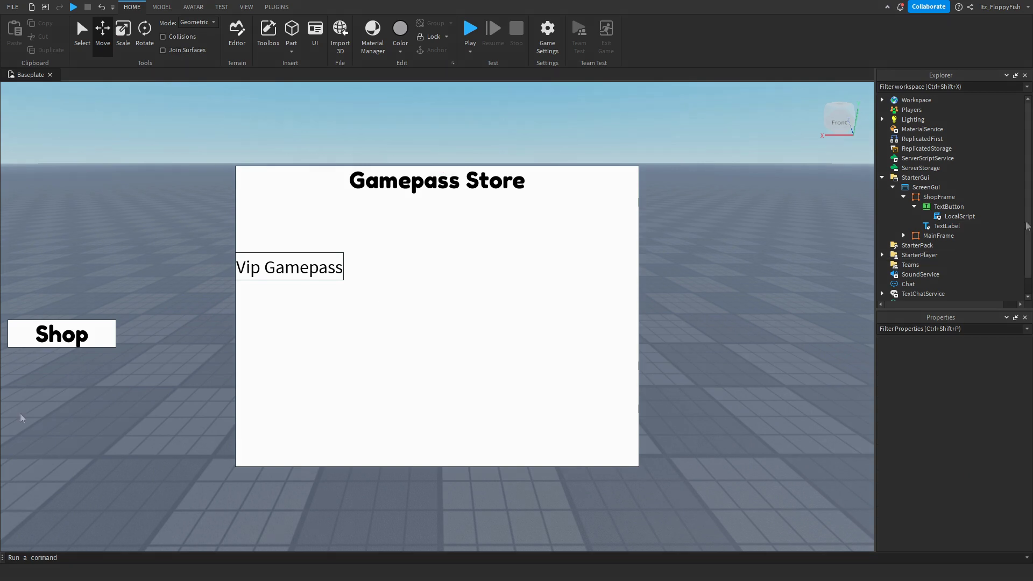
Set the Vip Gamepass button's BorderSizePixel to 0 and match its font to the Gamepass Store title, Fredoka One
{"action": "left_click", "coordinate": [943, 226]}
{"action": "left_click", "coordinate": [949, 207]}
{"action": "scroll", "coordinate": [964, 425], "scroll_direction": "down", "scroll_amount": 3}
{"action": "left_click", "coordinate": [966, 453]}
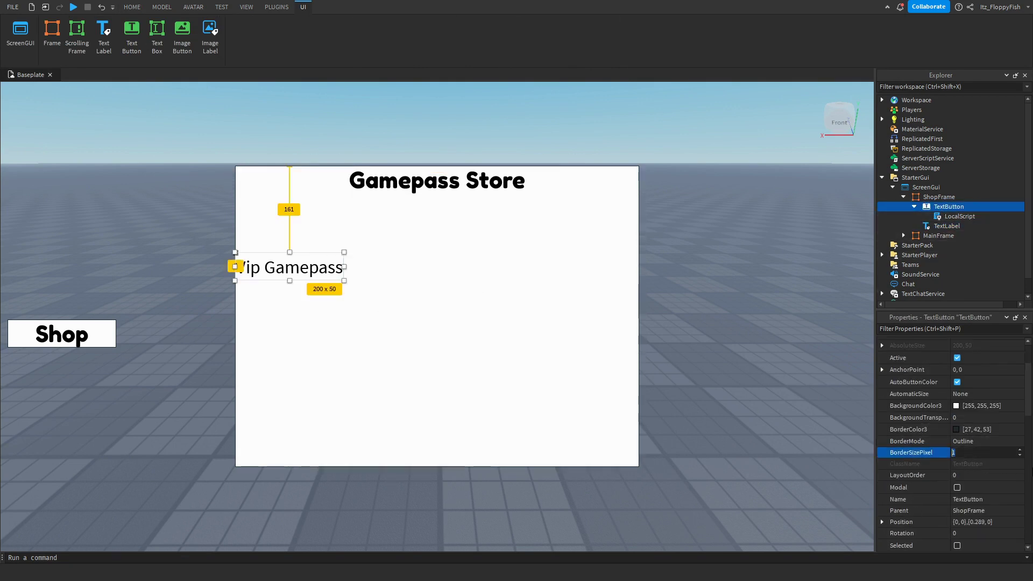
{"action": "type", "text": "0"}
{"action": "key", "text": "Return"}
{"action": "scroll", "coordinate": [993, 483], "scroll_direction": "down", "scroll_amount": 10}
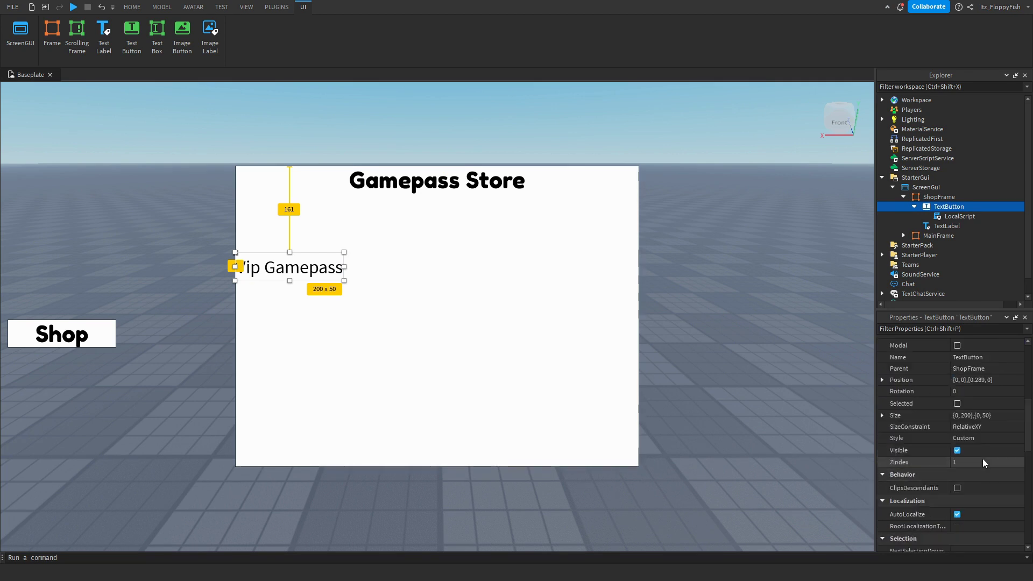
{"action": "scroll", "coordinate": [977, 436], "scroll_direction": "down", "scroll_amount": 6}
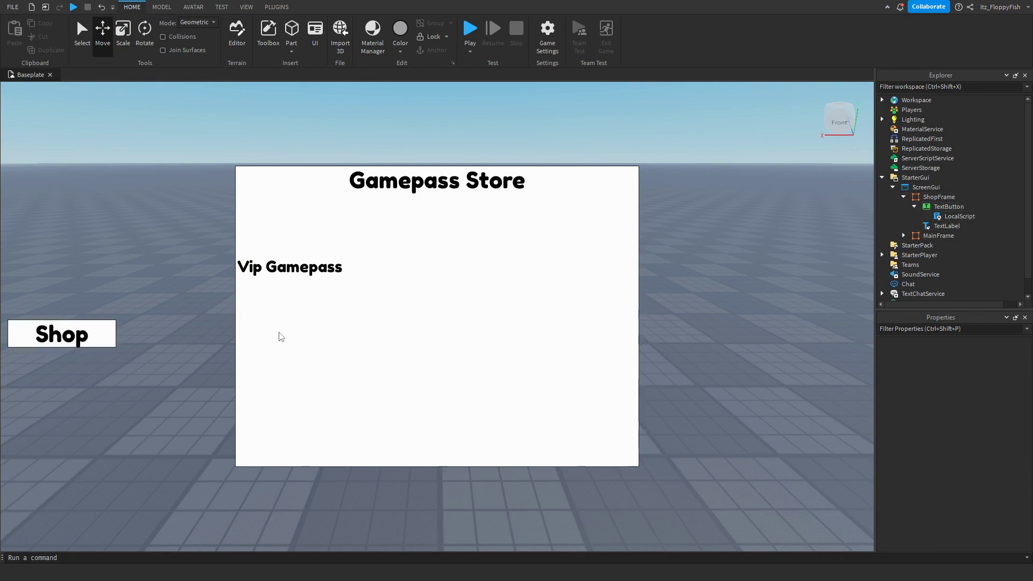
Replace the code in the MainFrame TextButton's LocalScript with a MouseButton1Click function that toggles ShopFrame.Visible, and close the script
{"action": "left_click", "coordinate": [903, 196]}
{"action": "left_click", "coordinate": [904, 207]}
{"action": "left_click", "coordinate": [940, 217]}
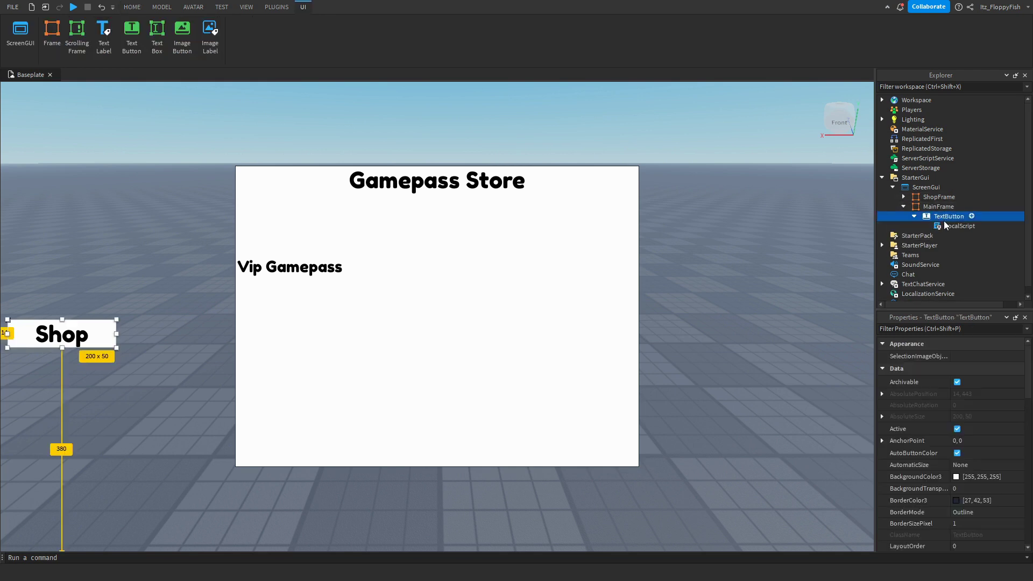
{"action": "double_click", "coordinate": [947, 226]}
{"action": "left_click", "coordinate": [608, 280]}
{"action": "key", "text": "ctrl+a"}
{"action": "key", "text": "BackSpace"}
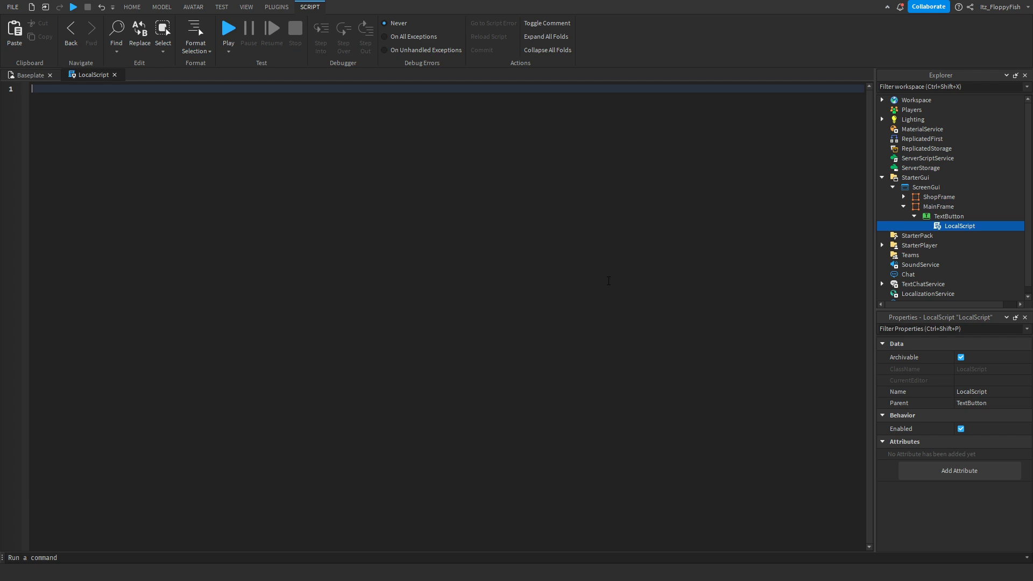
{"action": "type", "text": "script.Parent.MouseButton1Click:Connect(function() \tscript.Parent.Parent.Parent.ShopFrame.Visible = not script.Parent.Parent.Parent.ShopFrame.Visible end)"}
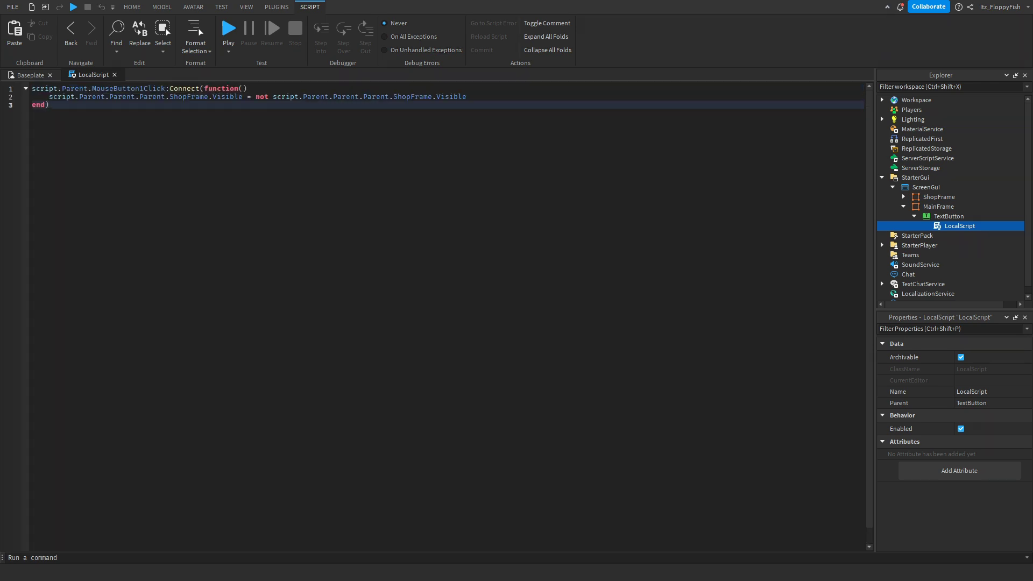
{"action": "left_click", "coordinate": [114, 74]}
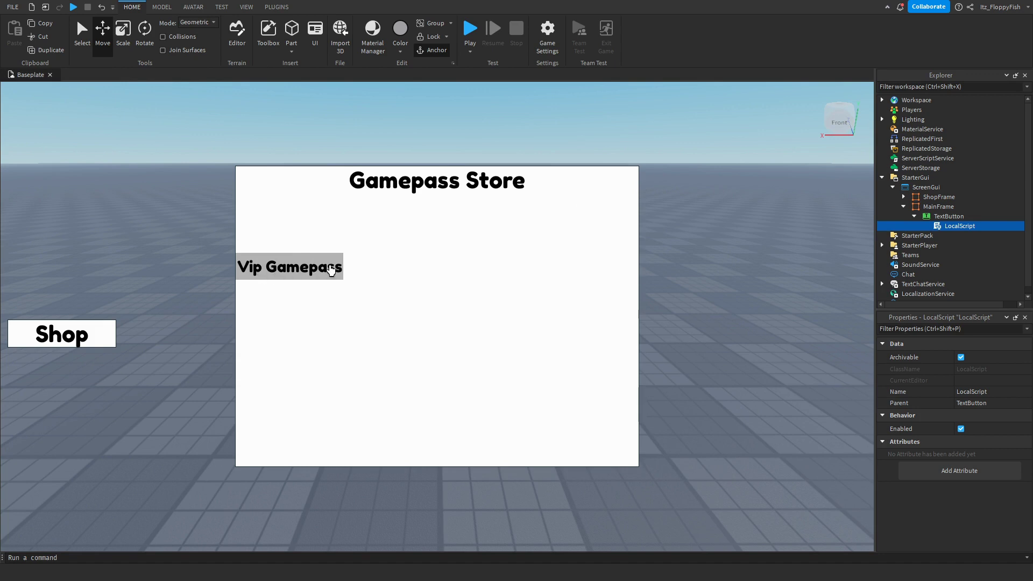
Replace the default code in the Vip Gamepass button's LocalScript with a MouseButton1Click function that checks gamepass ownership and otherwise calls PromptGamePassPurchase
{"action": "left_click", "coordinate": [914, 217]}
{"action": "left_click", "coordinate": [904, 207]}
{"action": "left_click", "coordinate": [927, 198]}
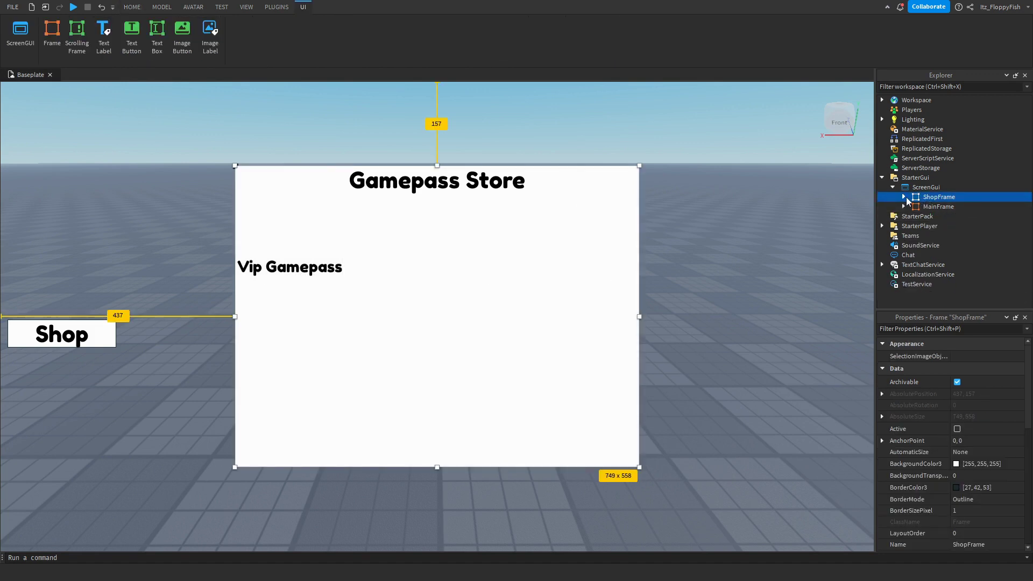
{"action": "left_click", "coordinate": [904, 197]}
{"action": "left_click", "coordinate": [915, 207]}
{"action": "double_click", "coordinate": [954, 217]}
{"action": "left_click", "coordinate": [403, 284]}
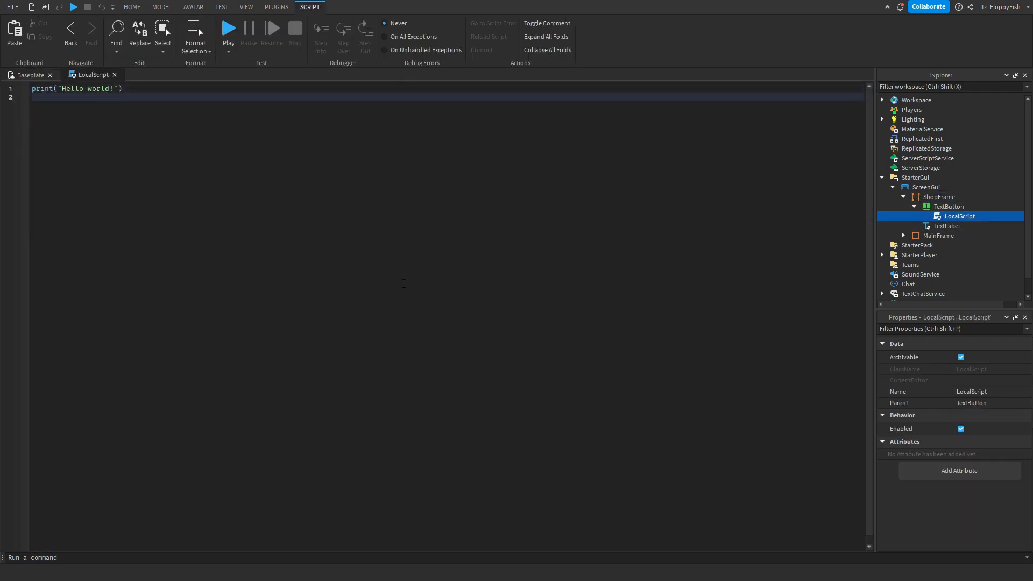
{"action": "key", "text": "ctrl+a"}
{"action": "key", "text": "BackSpace"}
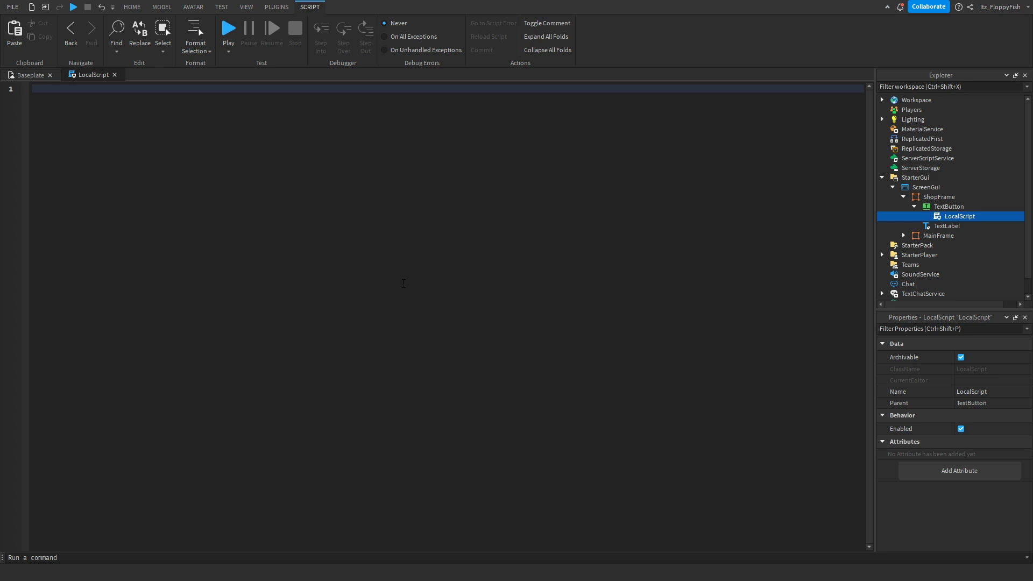
{"action": "type", "text": "script.Parent.MouseButton1Click:Connect(function() \tlocal MarketplaceService = game:GetService(\"MarketplaceService\") \tlocal id = 123456789 -- Change to your Gamepass ID \tlocal hasPass \tlocal player = game.Players.LocalPlayer \tlocal success, message = pcall(function() \t\thasPass = MarketplaceService:UserOwnsGamePassAsync(player.UserId, id) \tend)  \tif hasPass then \t\tlocal char = player.CharacterAdded:Wait() \t\tlocal hum = char:WaitForChild(\"Humanoid\") \telse \t\tMarketplaceService:PromptGamePassPurchase(player, id) \tend end)"}
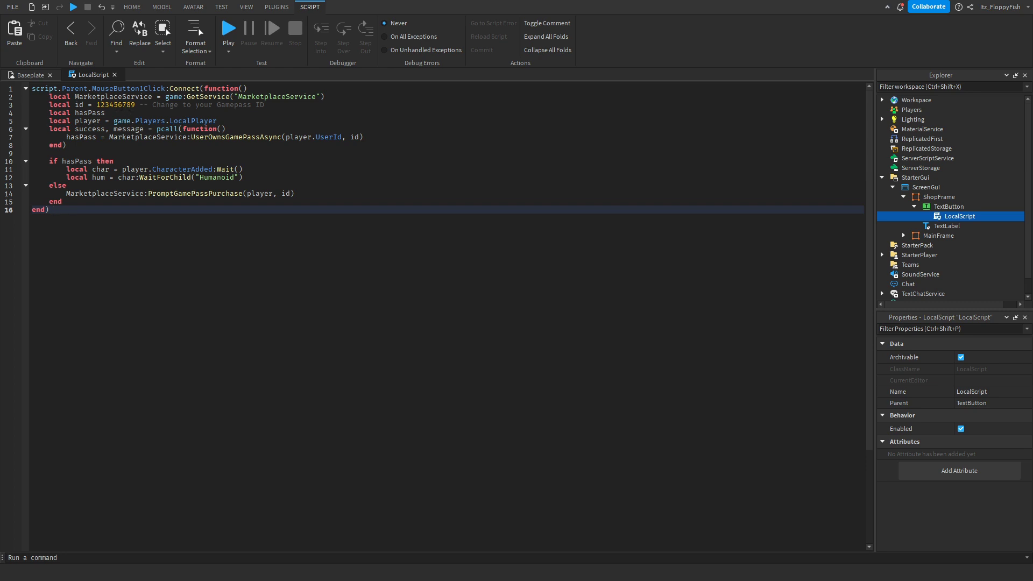
Set the script's gamepass id to 144471085 and close the script
{"action": "double_click", "coordinate": [102, 105]}
{"action": "type", "text": "144471085"}
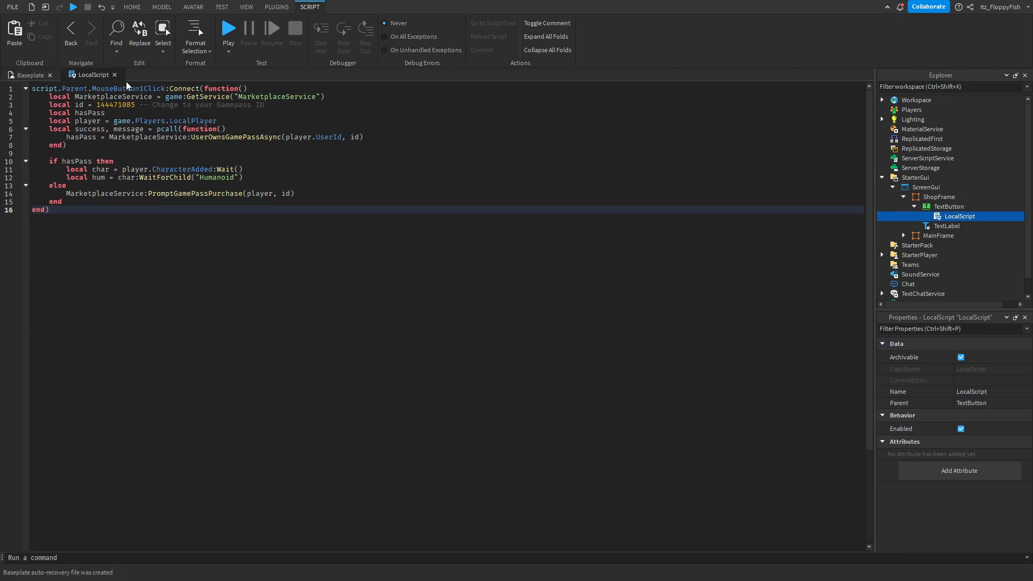
{"action": "left_click", "coordinate": [114, 75]}
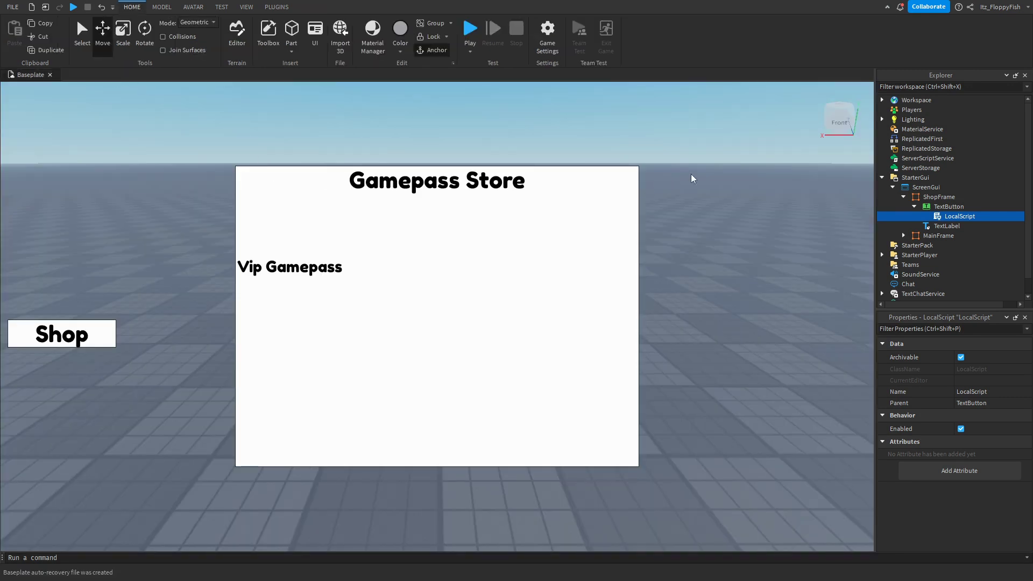
Turn off ShopFrame's Visible property so the shop starts hidden
{"action": "left_click", "coordinate": [694, 188]}
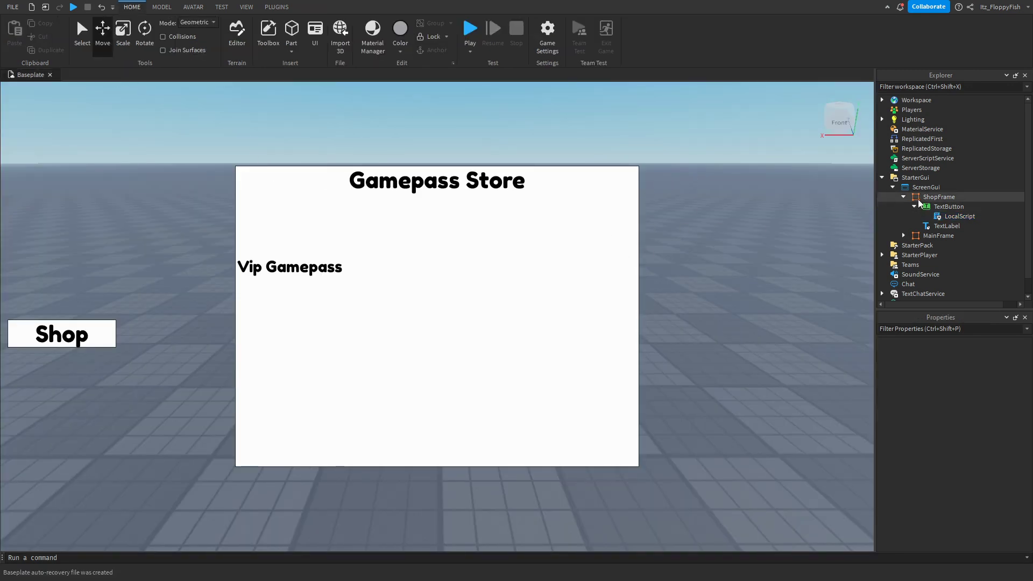
{"action": "left_click", "coordinate": [906, 197]}
{"action": "left_click", "coordinate": [905, 197]}
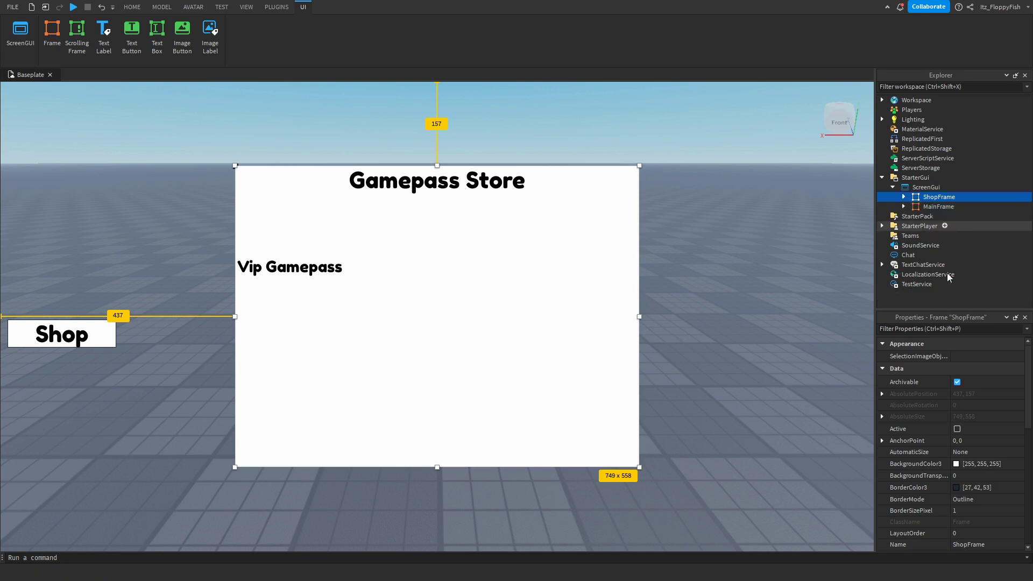
{"action": "scroll", "coordinate": [947, 463], "scroll_direction": "down", "scroll_amount": 5}
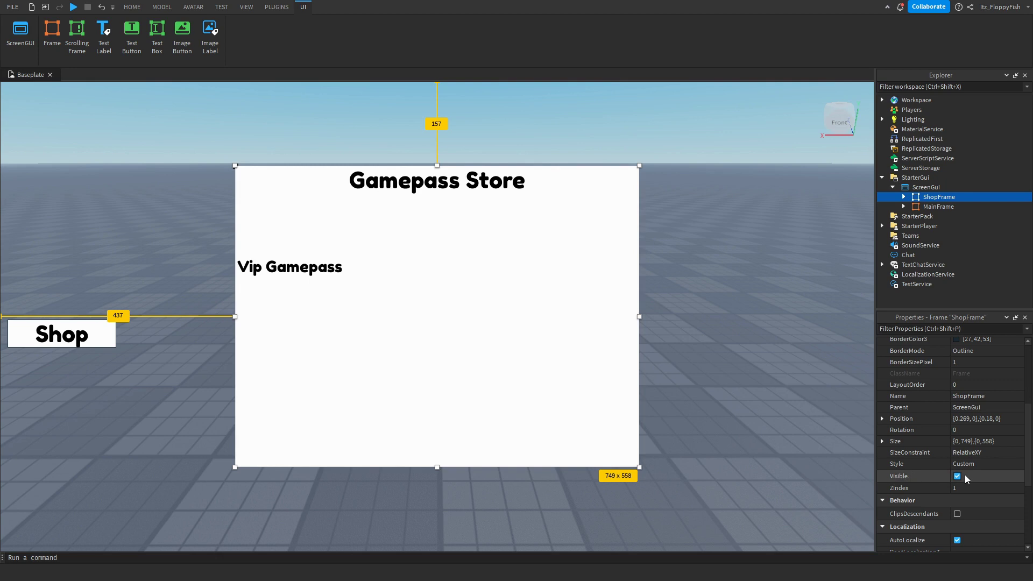
{"action": "left_click", "coordinate": [958, 476]}
{"action": "left_click", "coordinate": [708, 331]}
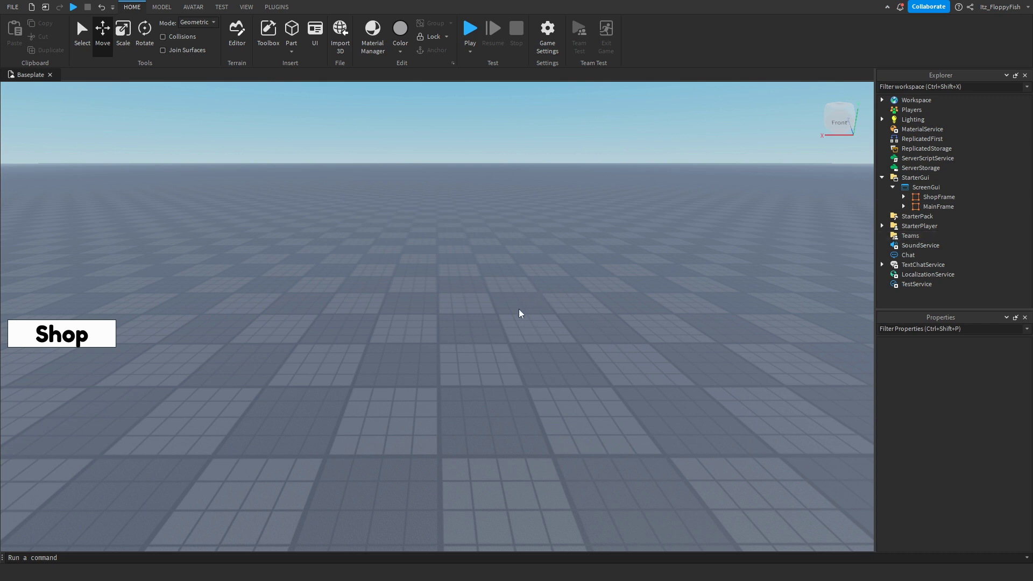
Start a playtest, open the shop, and complete the test purchase of the VIP gamepass from the Vip Gamepass button
{"action": "left_click", "coordinate": [469, 30]}
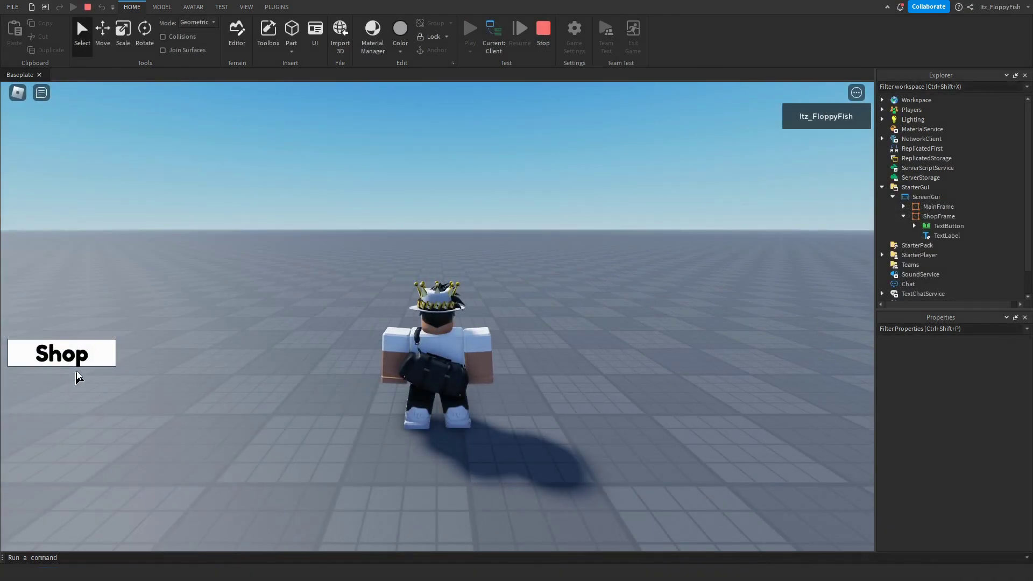
{"action": "left_click", "coordinate": [62, 364]}
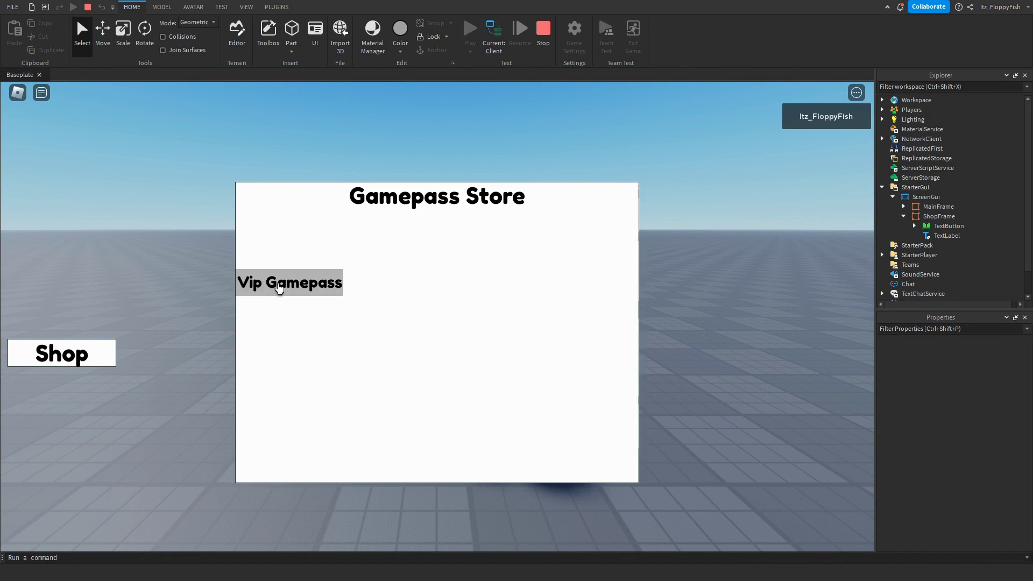
{"action": "left_click", "coordinate": [279, 289]}
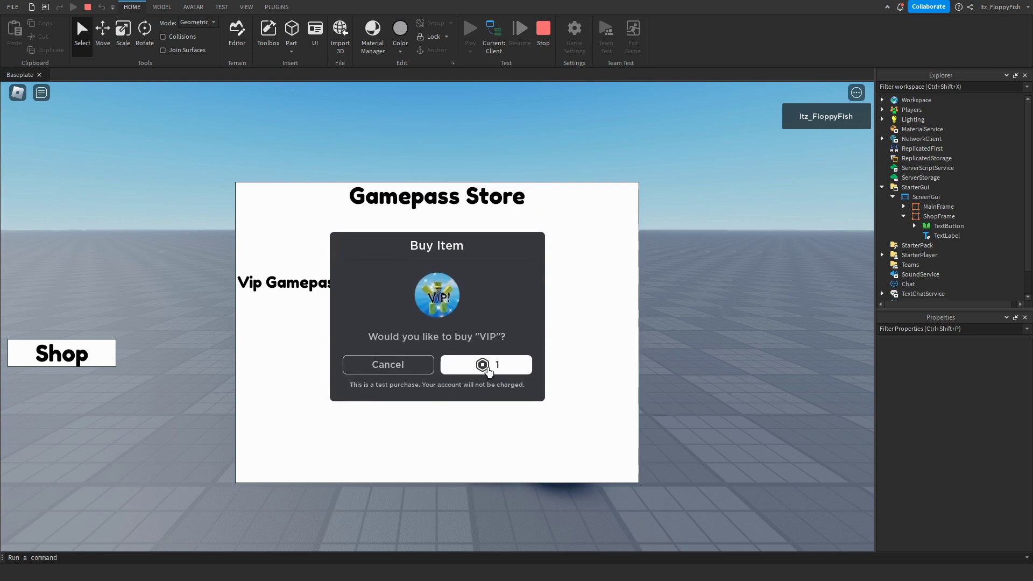
{"action": "left_click", "coordinate": [488, 370]}
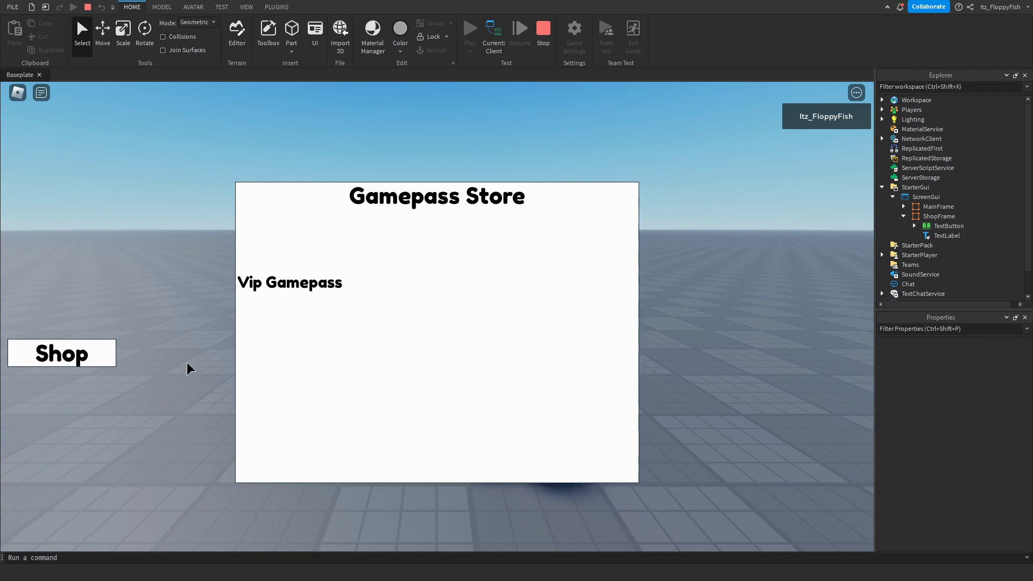
Test the Shop button by toggling the Gamepass Store frame closed and open several times
{"action": "left_click", "coordinate": [77, 360]}
{"action": "left_click", "coordinate": [77, 360]}
{"action": "left_click", "coordinate": [77, 360]}
{"action": "left_click", "coordinate": [77, 359]}
{"action": "left_click", "coordinate": [77, 359]}
{"action": "left_click", "coordinate": [77, 360]}
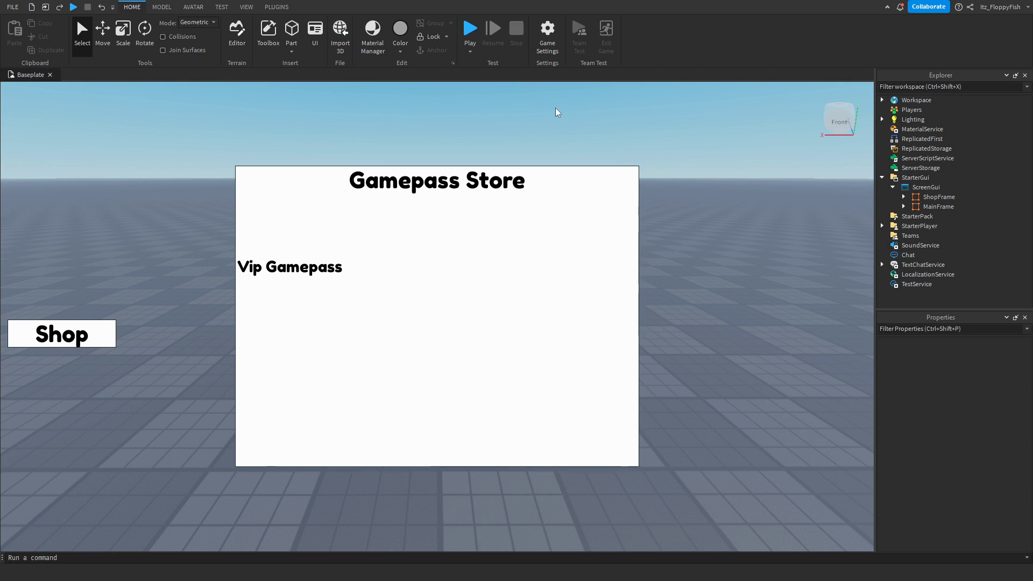
Add a Frame inside ScreenGui and rename it TextFrame
{"action": "left_click", "coordinate": [946, 188]}
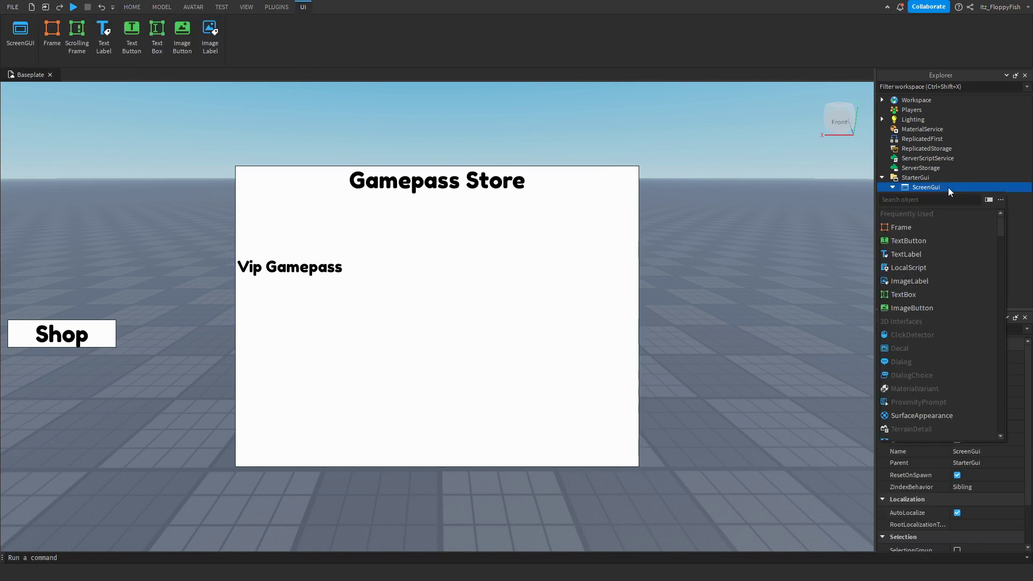
{"action": "left_click", "coordinate": [918, 228]}
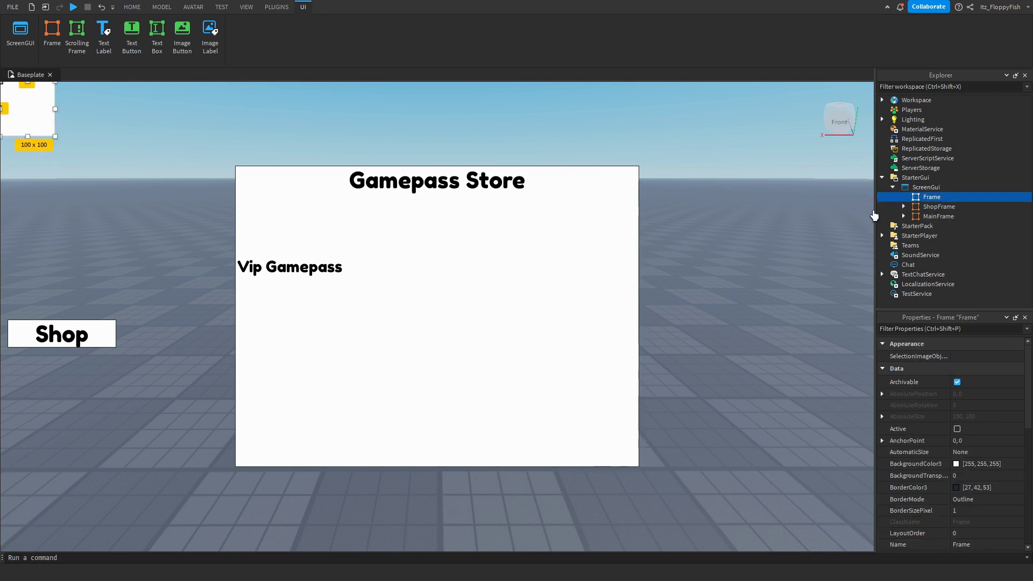
{"action": "scroll", "coordinate": [963, 473], "scroll_direction": "down", "scroll_amount": 3}
{"action": "left_click", "coordinate": [969, 434]}
{"action": "key", "text": "BackSpace"}
{"action": "key", "text": "BackSpace"}
{"action": "key", "text": "BackSpace"}
{"action": "key", "text": "BackSpace"}
{"action": "key", "text": "BackSpace"}
{"action": "type", "text": "TextFrame"}
{"action": "key", "text": "Return"}
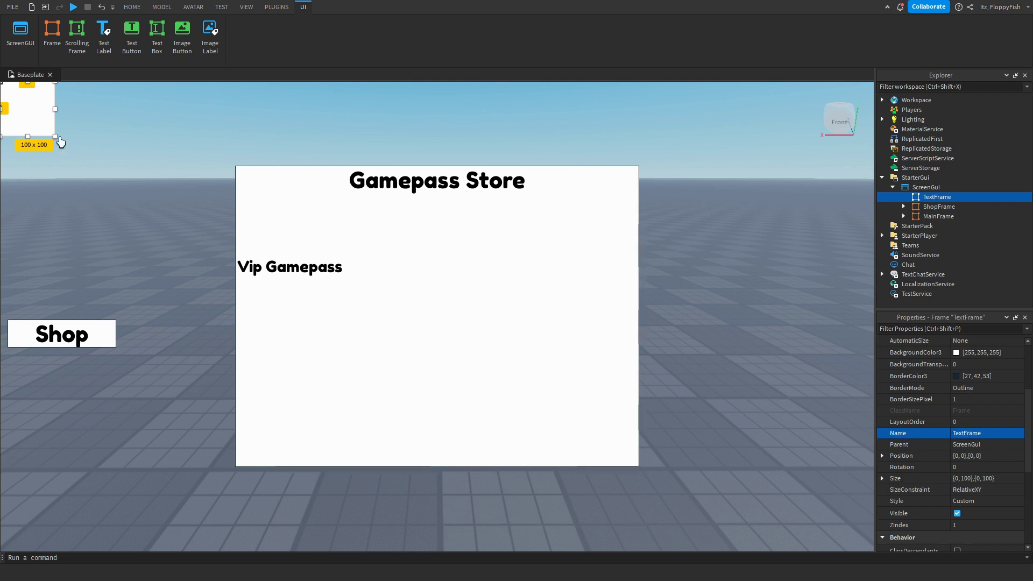
Stretch TextFrame over the whole viewport, about 1623 x 873, and set its BackgroundTransparency to 1
{"action": "left_click_drag", "start_coordinate": [55, 137], "coordinate": [873, 551]}
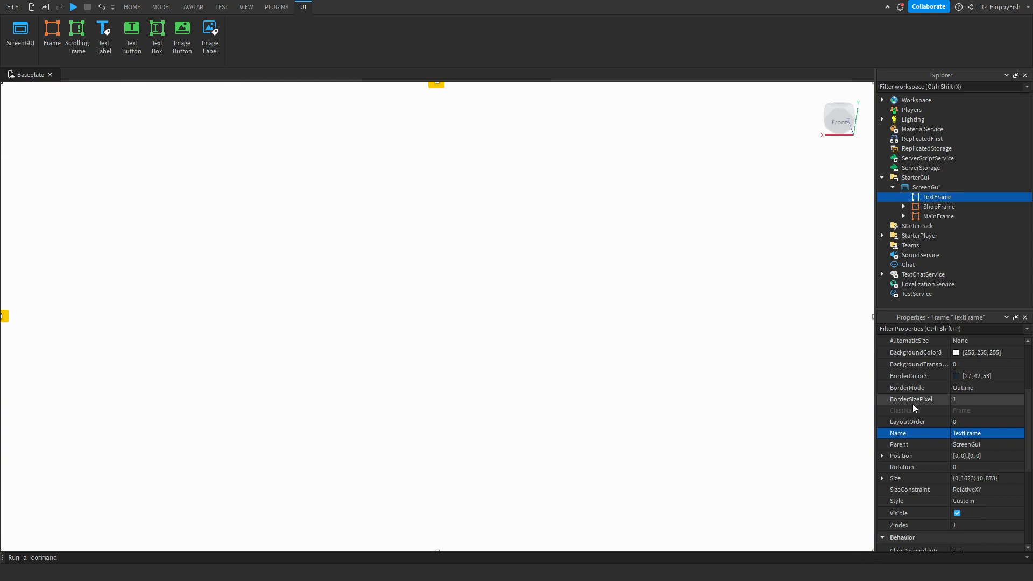
{"action": "left_click", "coordinate": [963, 364]}
{"action": "type", "text": "1"}
{"action": "key", "text": "Return"}
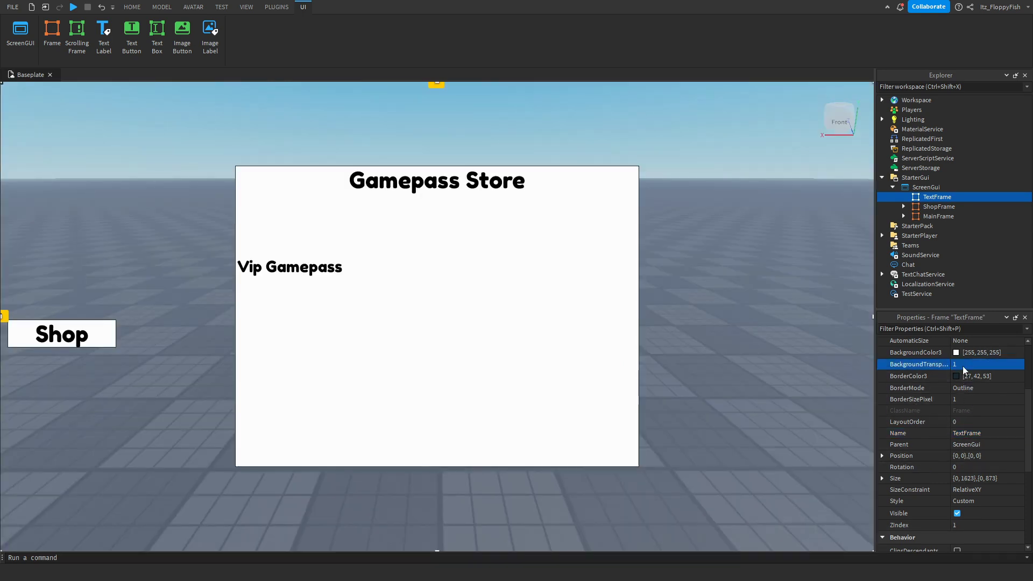
Add a TextLabel inside TextFrame, centre it above the Gamepass Store frame, and widen it to about 589 x 50
{"action": "left_click", "coordinate": [956, 198]}
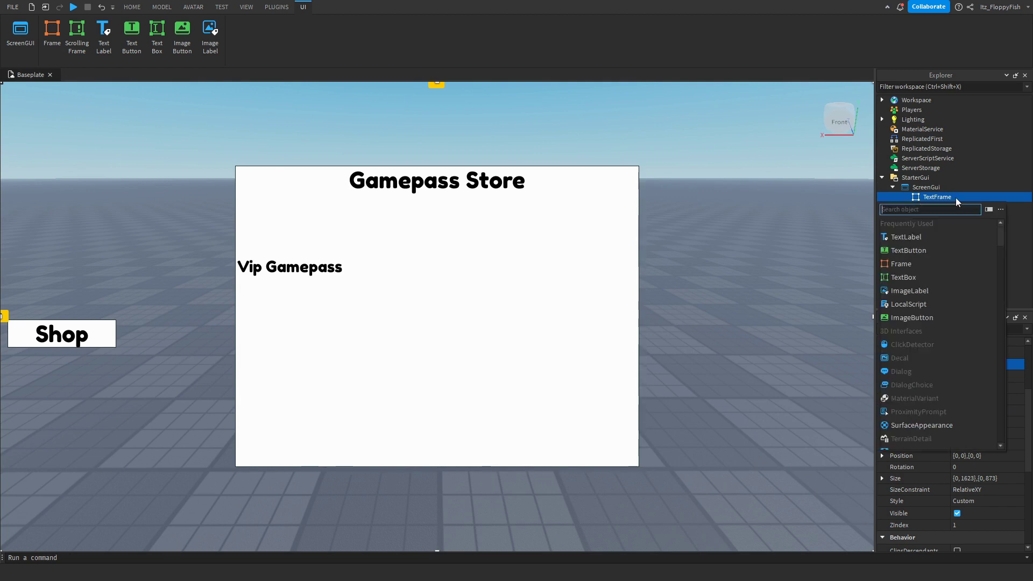
{"action": "left_click", "coordinate": [935, 240]}
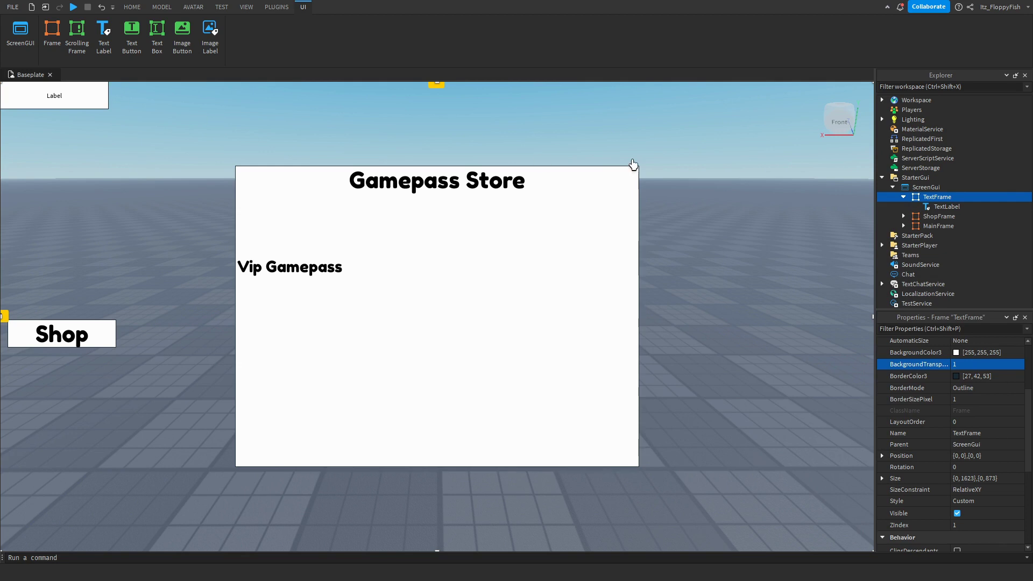
{"action": "left_click_drag", "start_coordinate": [68, 95], "coordinate": [446, 104]}
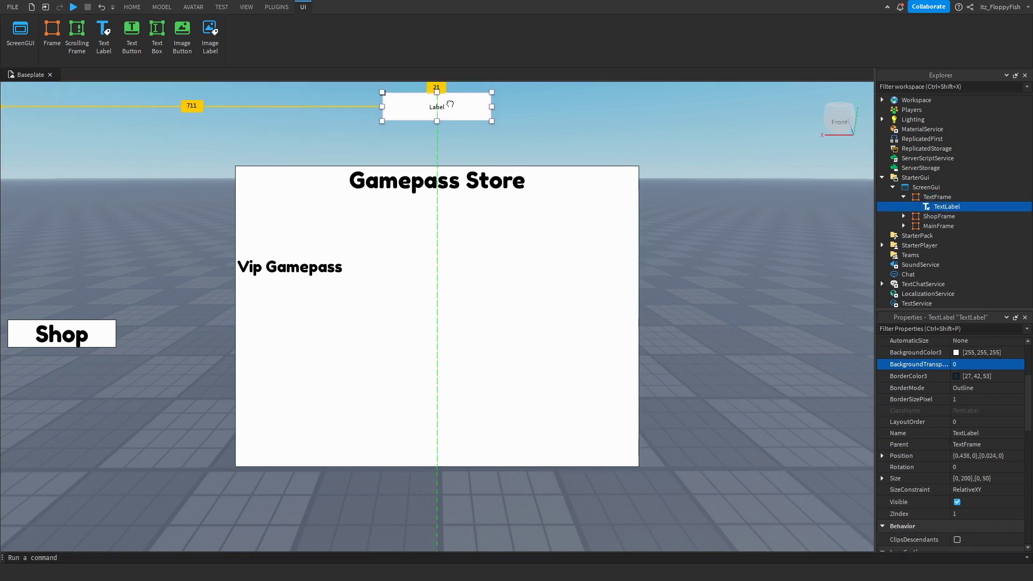
{"action": "left_click_drag", "start_coordinate": [382, 107], "coordinate": [302, 109]}
{"action": "left_click_drag", "start_coordinate": [406, 118], "coordinate": [515, 117]}
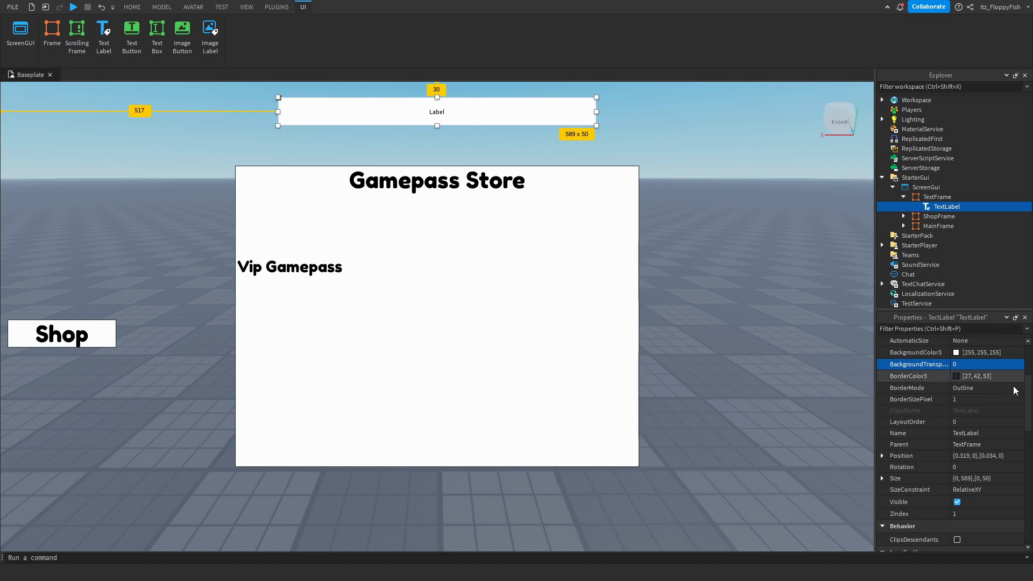
Set the new TextLabel's text to "You already own this gamepass"
{"action": "scroll", "coordinate": [949, 457], "scroll_direction": "down", "scroll_amount": 10}
{"action": "left_click", "coordinate": [966, 425]}
{"action": "key", "text": "BackSpace"}
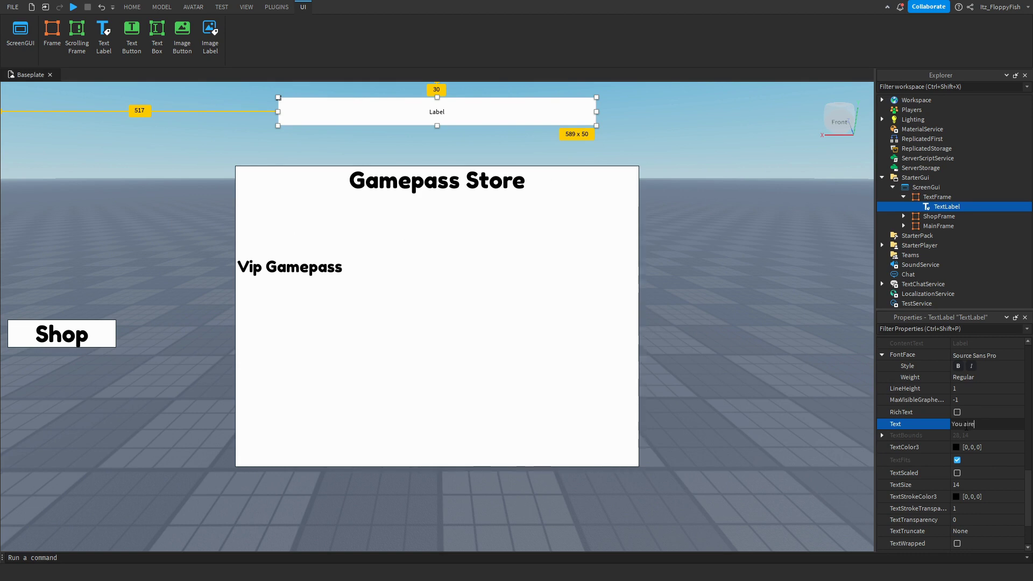
{"action": "type", "text": "You already o"}
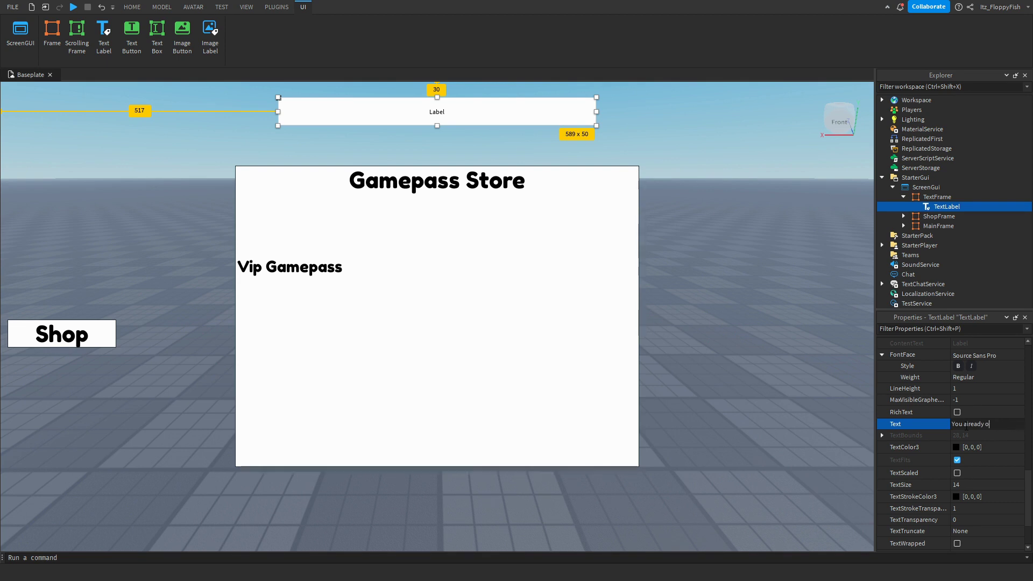
{"action": "type", "text": "nwaem"}
{"action": "key", "text": "BackSpace"}
{"action": "key", "text": "BackSpace"}
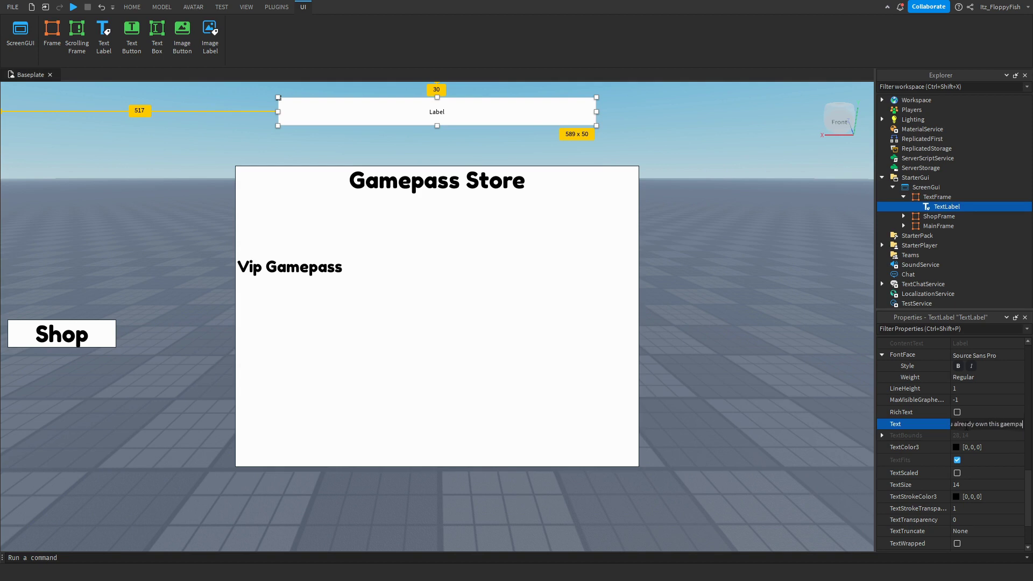
{"action": "type", "text": "mepass"}
{"action": "key", "text": "Return"}
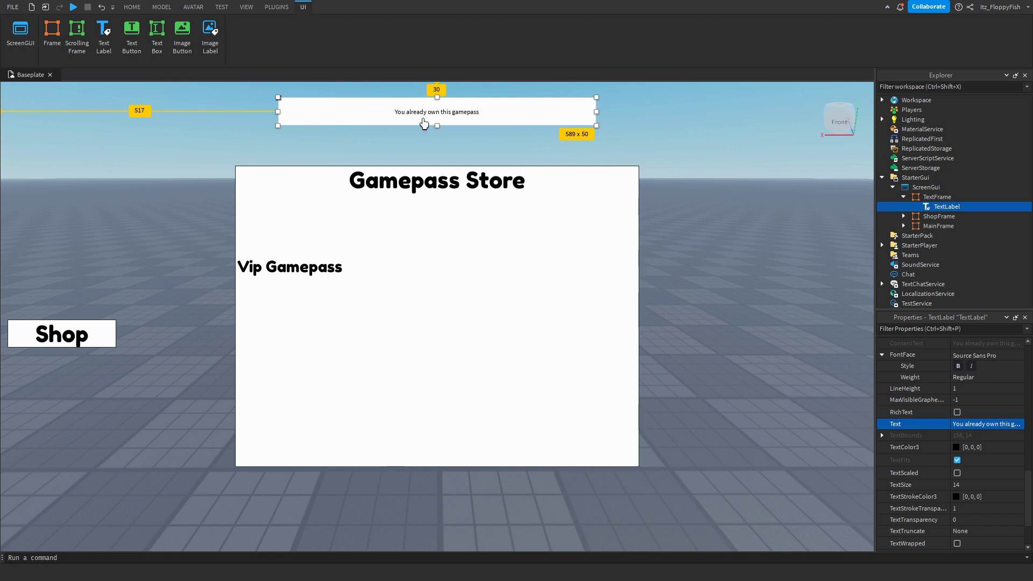
Enable TextScaled on the ownership message label and set its font to Fredoka One
{"action": "scroll", "coordinate": [990, 441], "scroll_direction": "down", "scroll_amount": 3}
{"action": "left_click", "coordinate": [957, 508]}
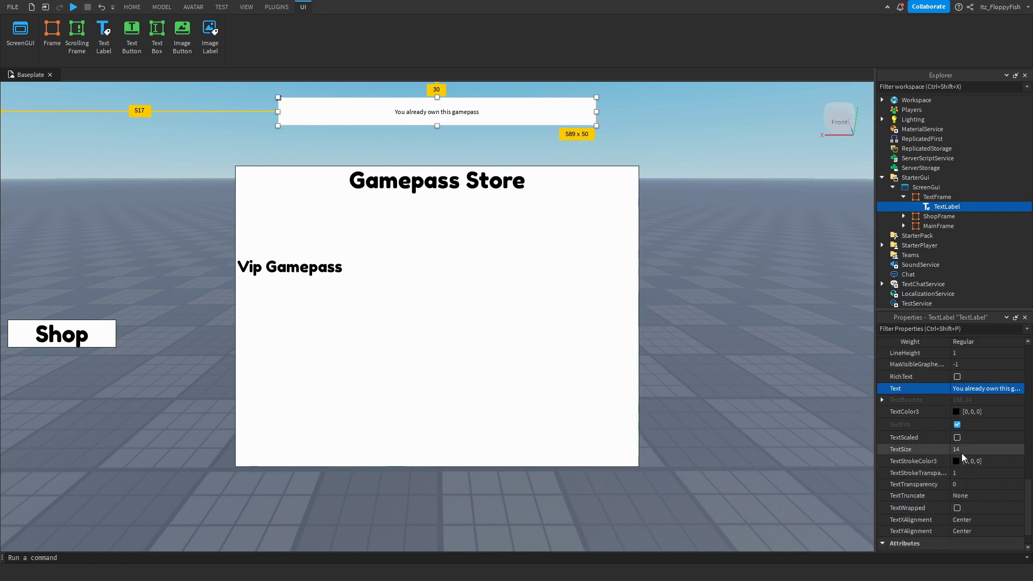
{"action": "left_click", "coordinate": [957, 437]}
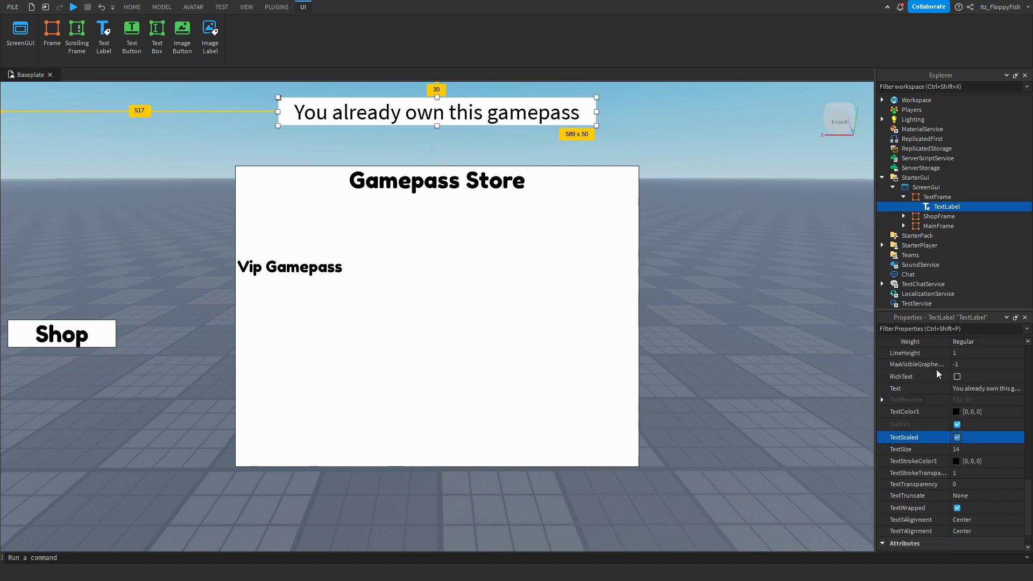
{"action": "scroll", "coordinate": [974, 439], "scroll_direction": "up", "scroll_amount": 6}
{"action": "left_click", "coordinate": [975, 392]}
{"action": "left_click", "coordinate": [974, 392]}
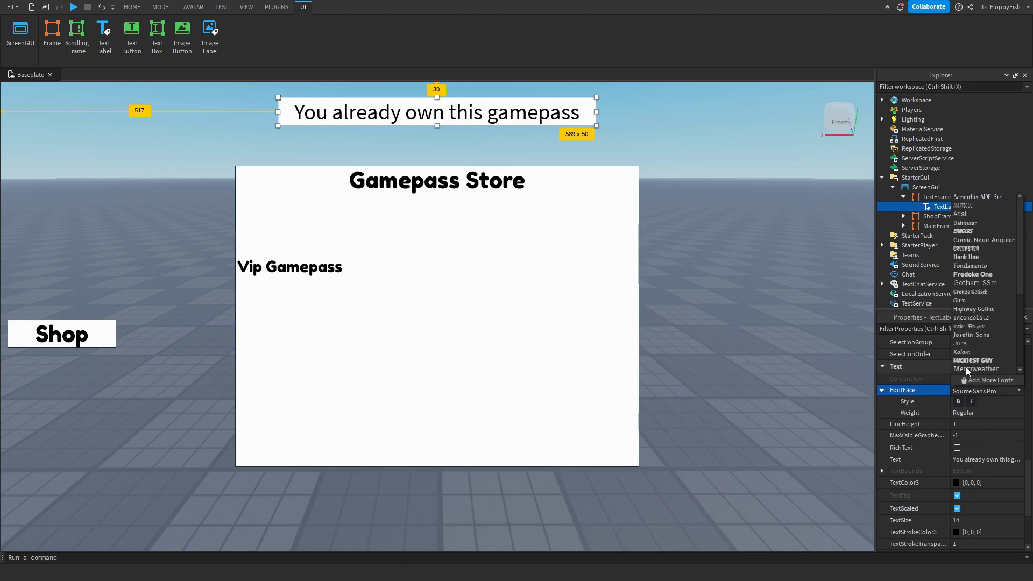
{"action": "left_click", "coordinate": [973, 276]}
{"action": "left_click", "coordinate": [722, 256]}
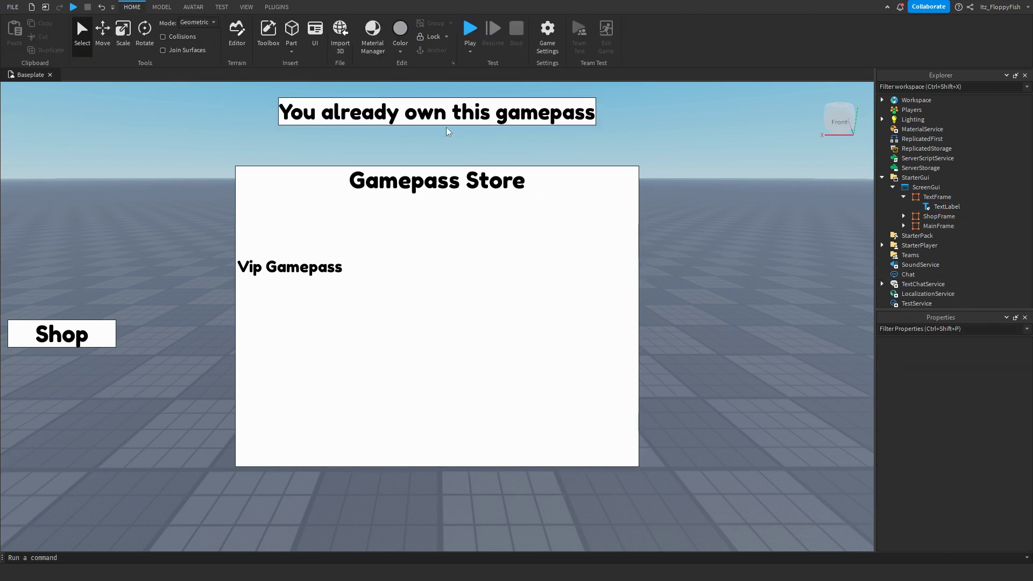
Set the ownership message label's BackgroundTransparency to 1 and deselect it
{"action": "left_click", "coordinate": [946, 207]}
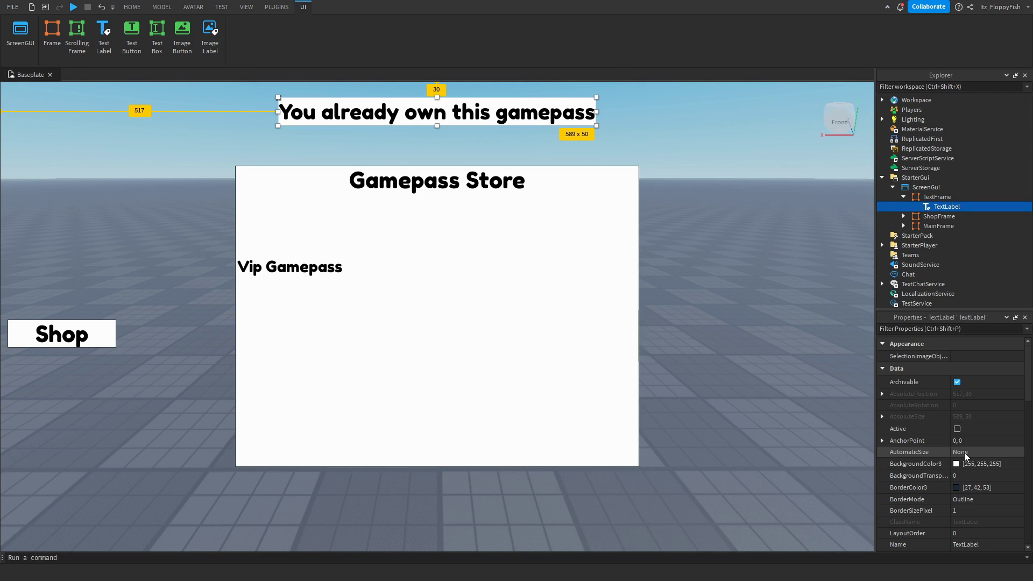
{"action": "left_click", "coordinate": [969, 476]}
{"action": "type", "text": "1"}
{"action": "key", "text": "Return"}
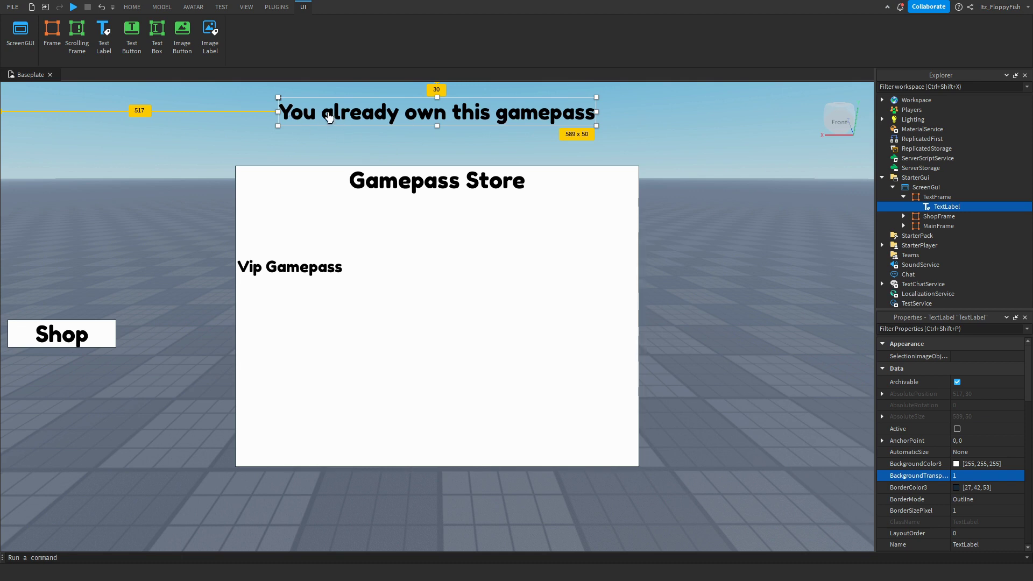
{"action": "left_click", "coordinate": [658, 140]}
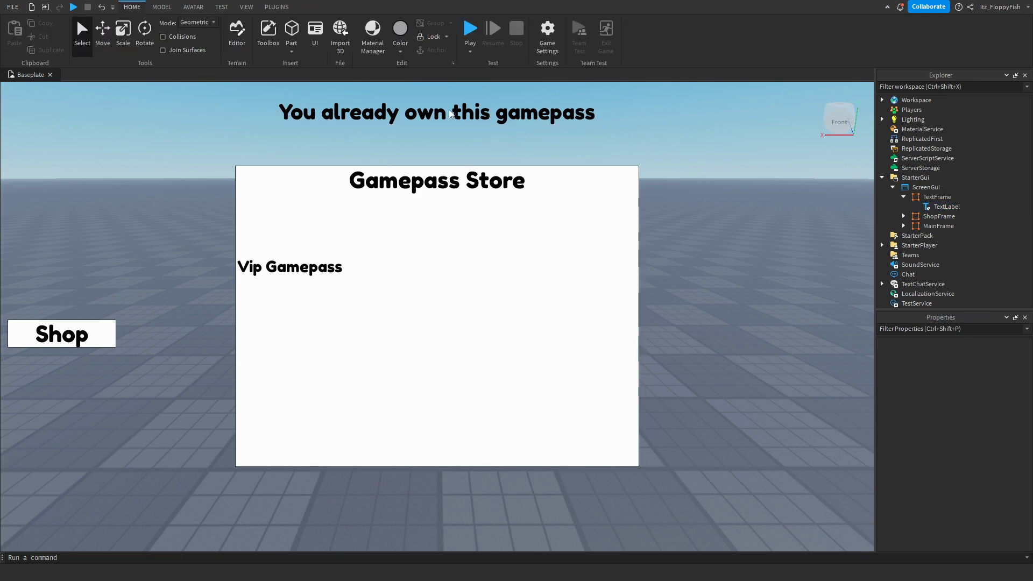